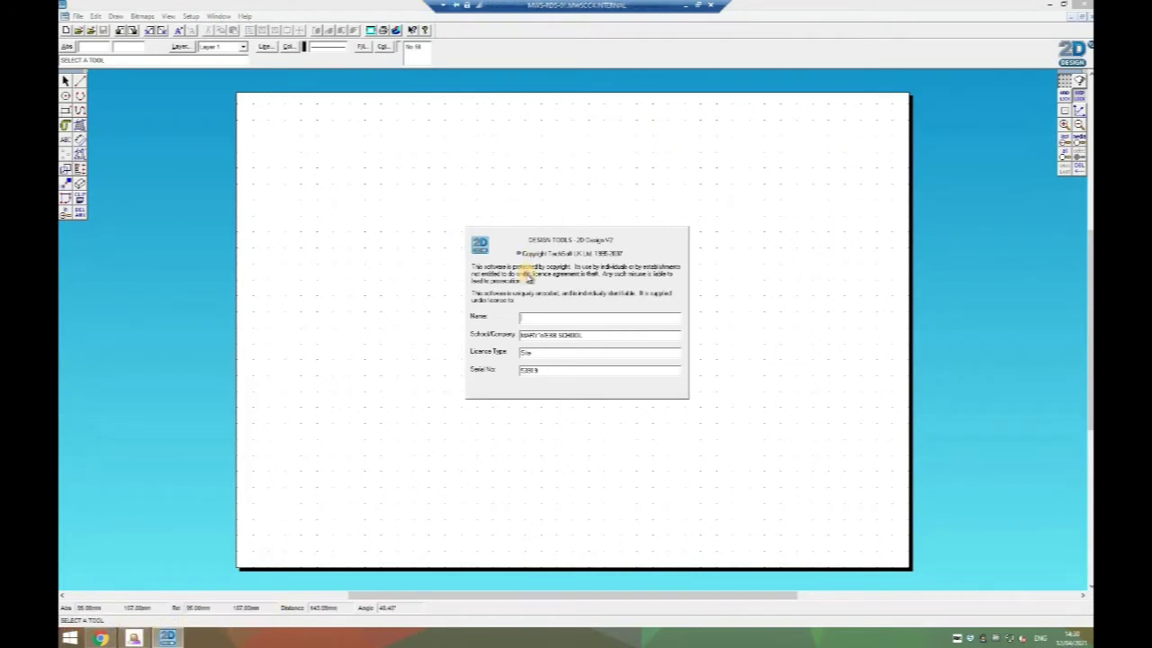
Close the licence splash screen to reveal the blank dotted-grid drawing sheet.
{"action": "left_click", "coordinate": [503, 249]}
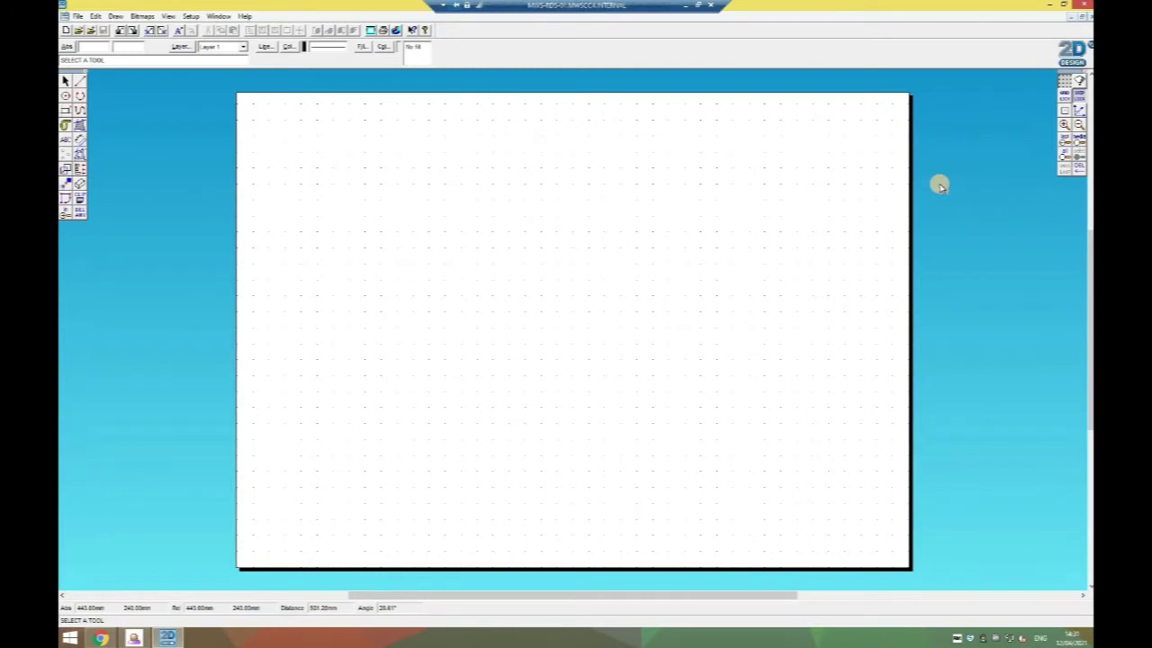
Start Load Setup, dismiss the restrictions warning and go to the Student Shared drive.
{"action": "left_click", "coordinate": [191, 17]}
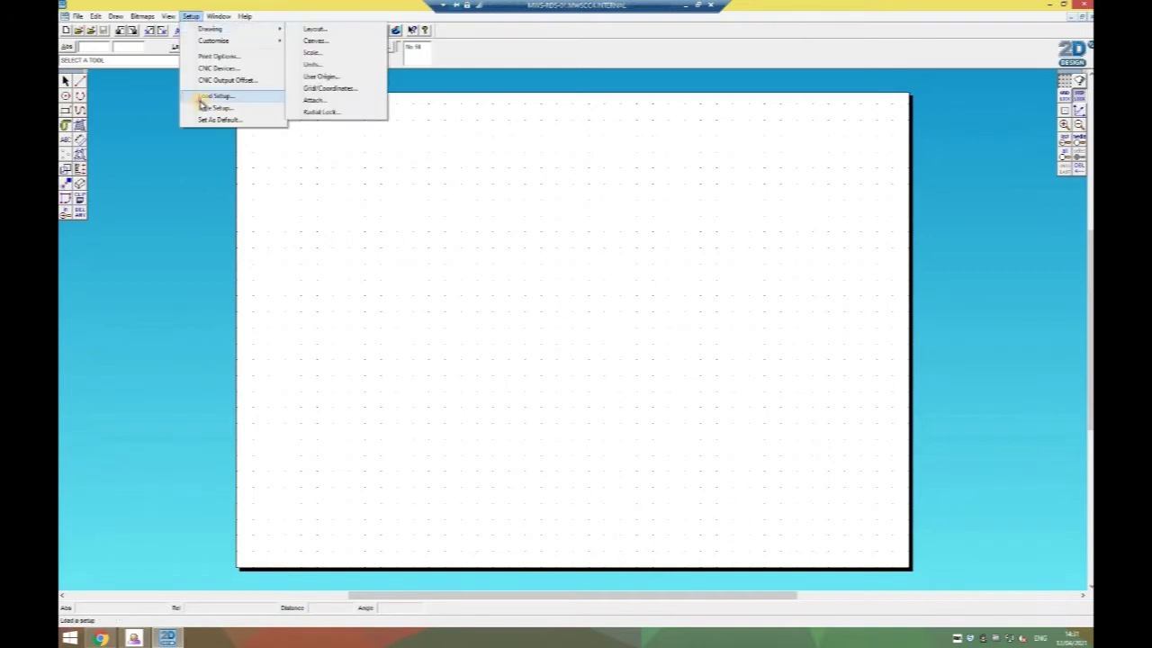
{"action": "left_click", "coordinate": [201, 97]}
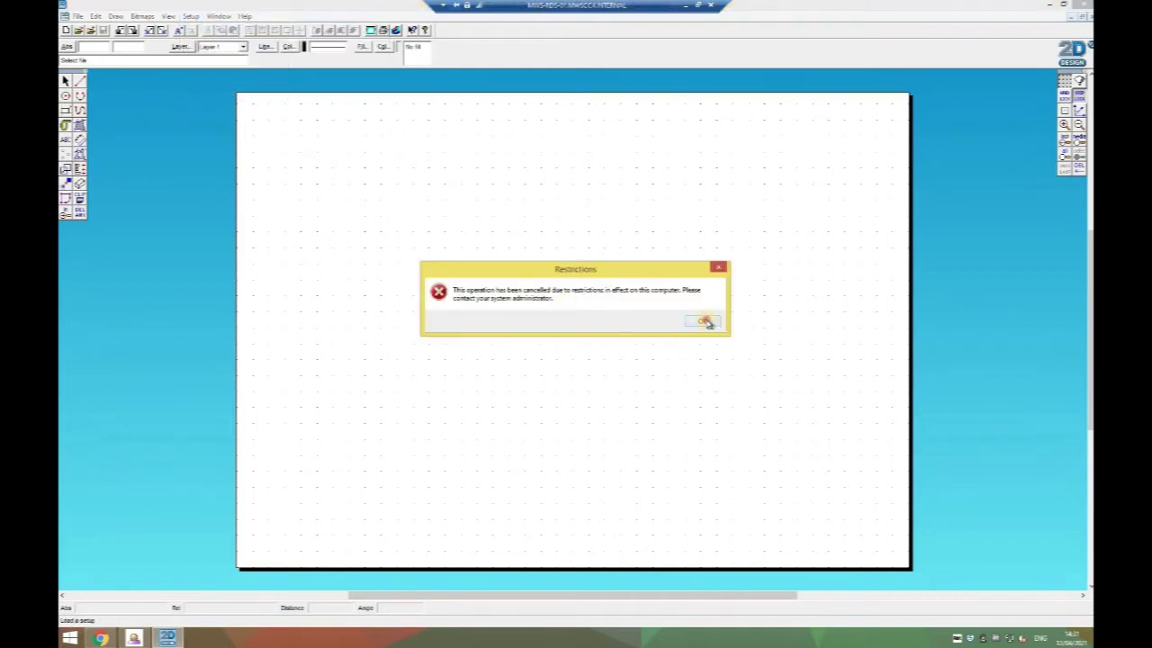
{"action": "left_click", "coordinate": [706, 321]}
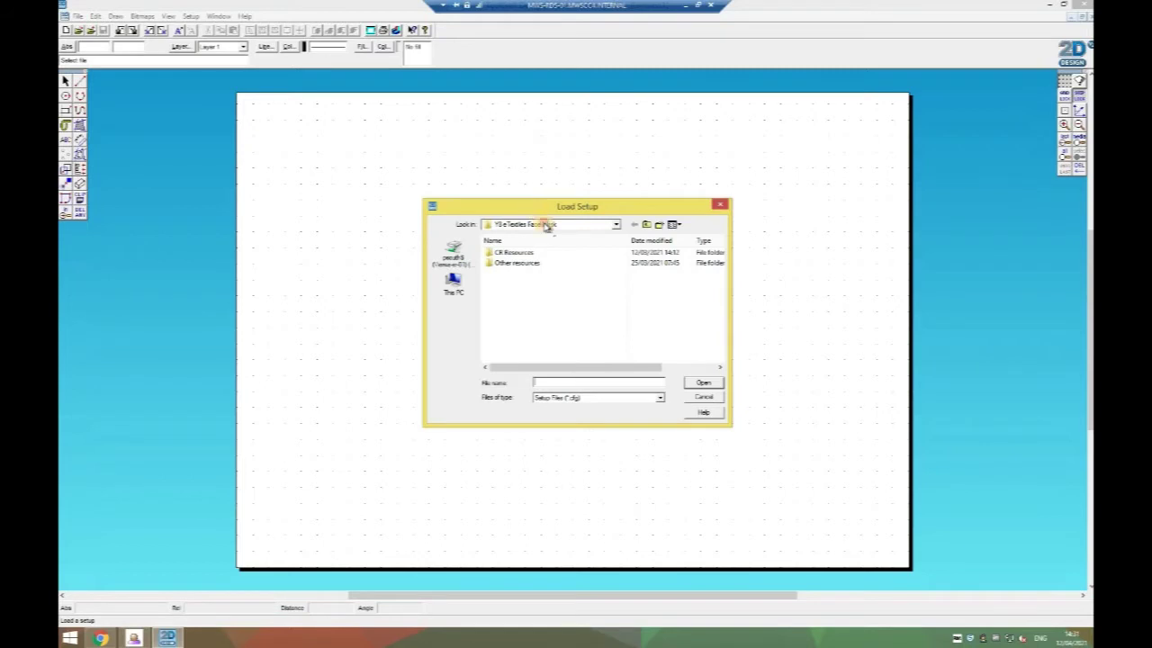
{"action": "left_click", "coordinate": [545, 226]}
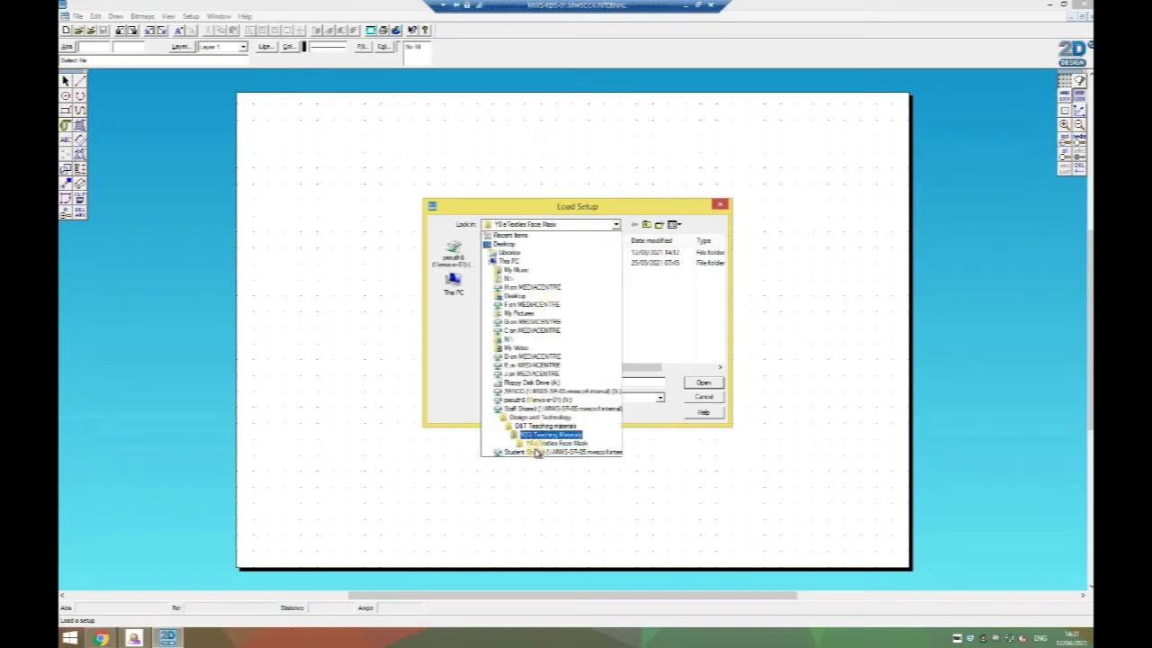
{"action": "left_click", "coordinate": [537, 453]}
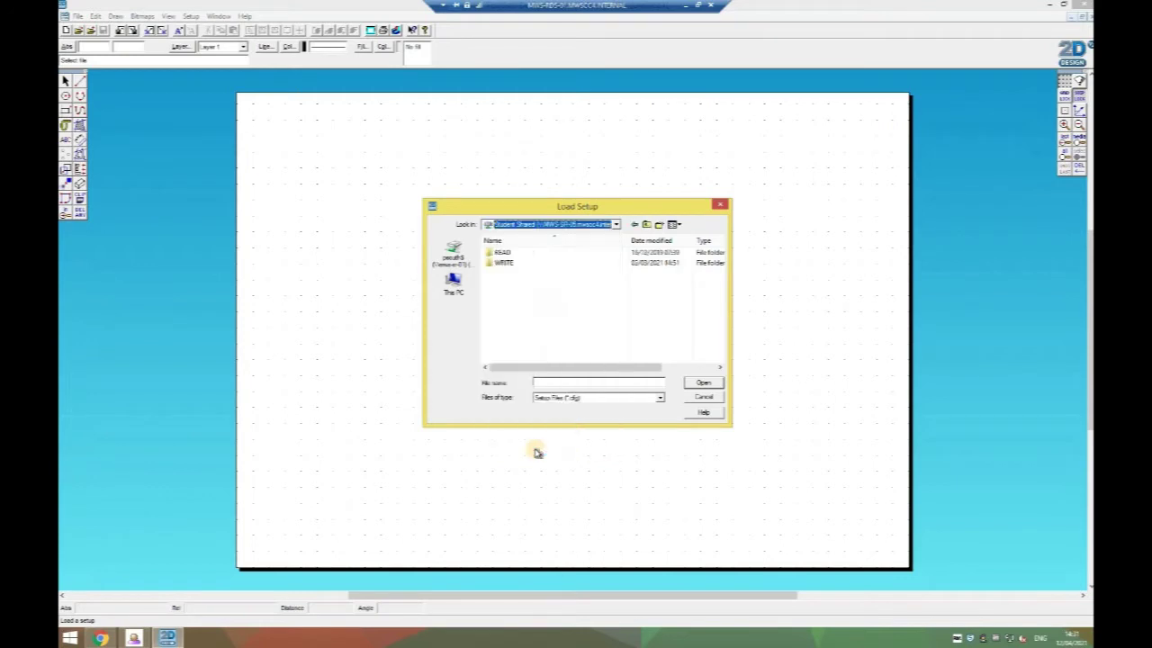
Browse READ > Design and Technology > Y7 > CADCAM Mirror and load the PORTRAIT setup file.
{"action": "double_click", "coordinate": [514, 255]}
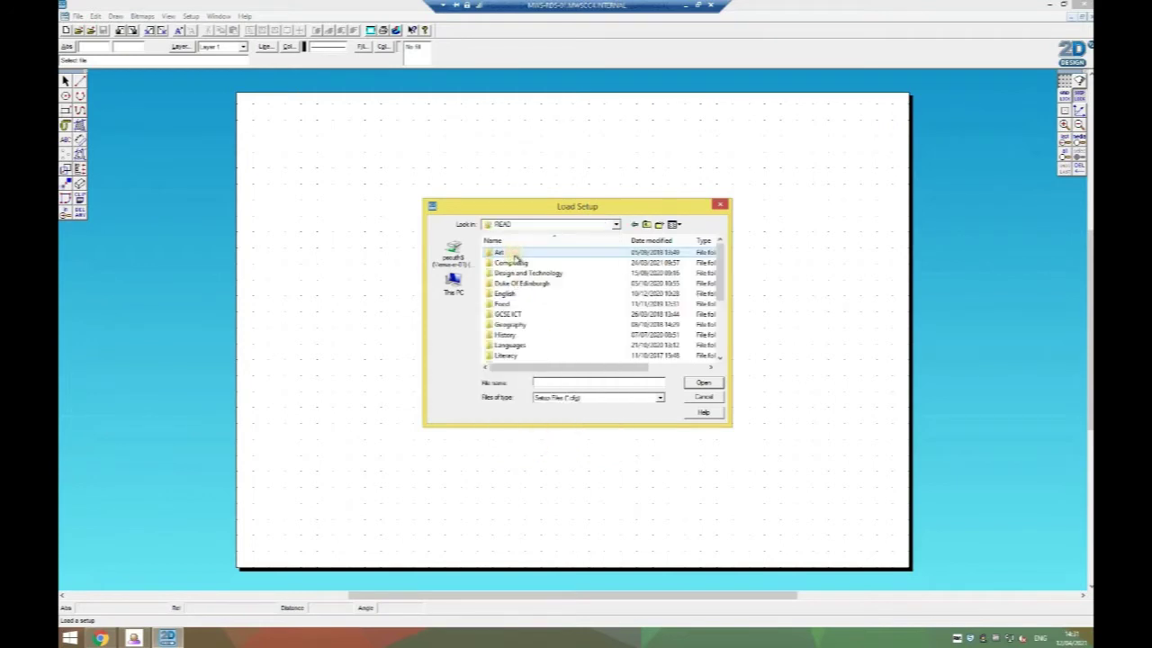
{"action": "double_click", "coordinate": [531, 274]}
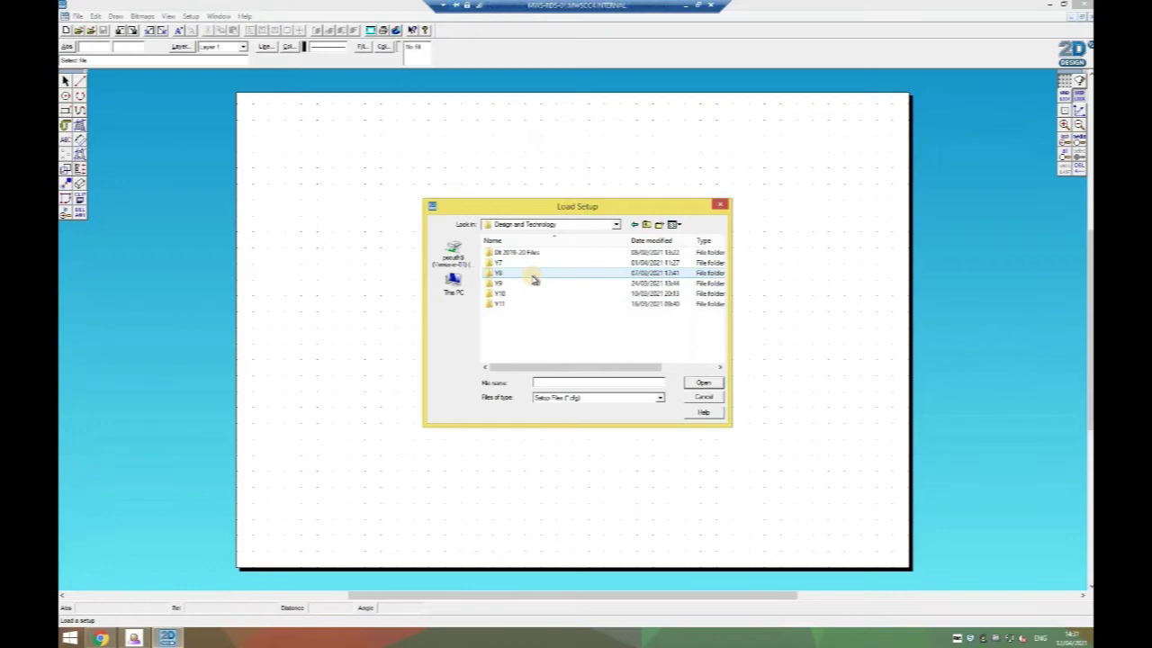
{"action": "double_click", "coordinate": [531, 263]}
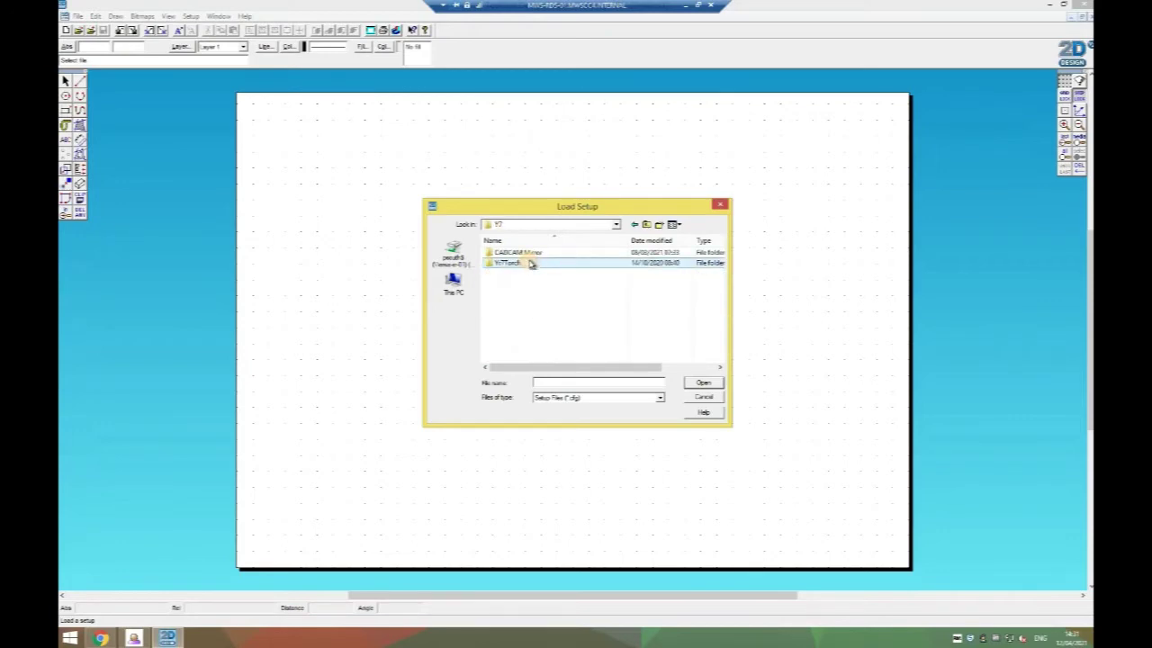
{"action": "left_click", "coordinate": [528, 252]}
{"action": "double_click", "coordinate": [529, 252]}
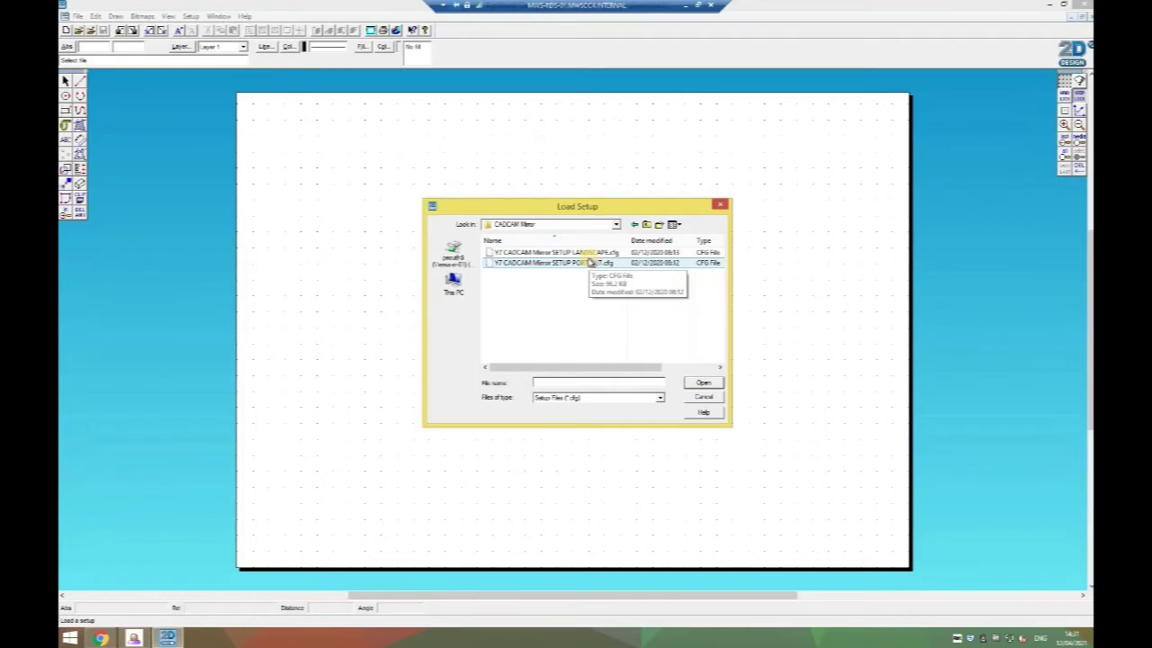
{"action": "left_click", "coordinate": [577, 268]}
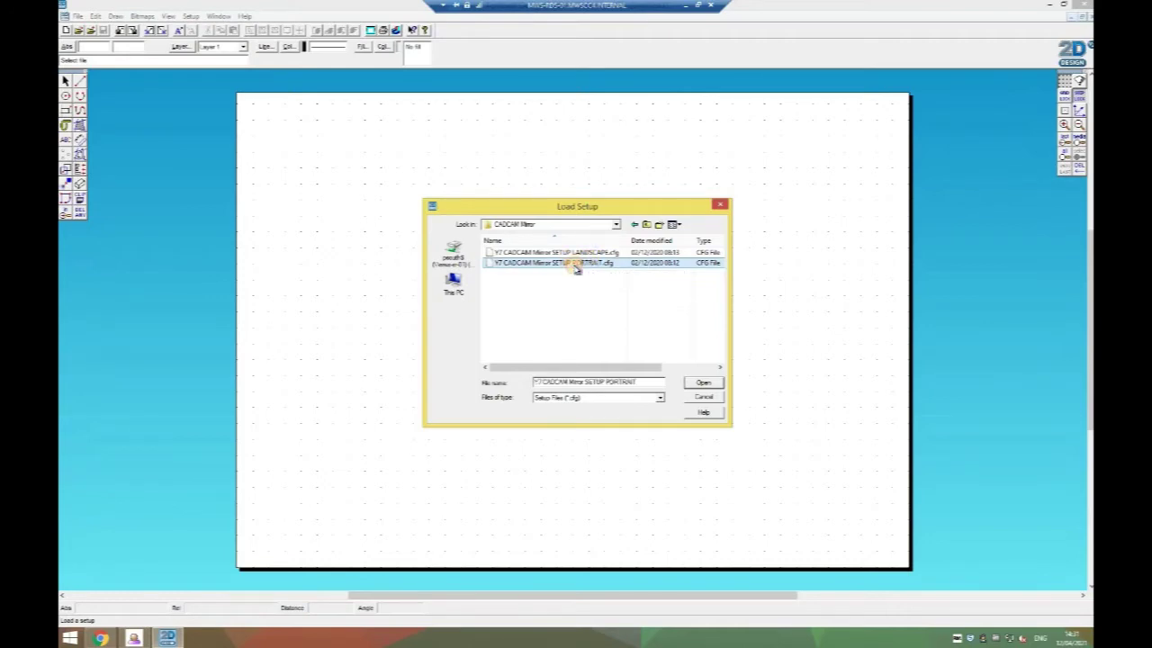
{"action": "left_click", "coordinate": [703, 386]}
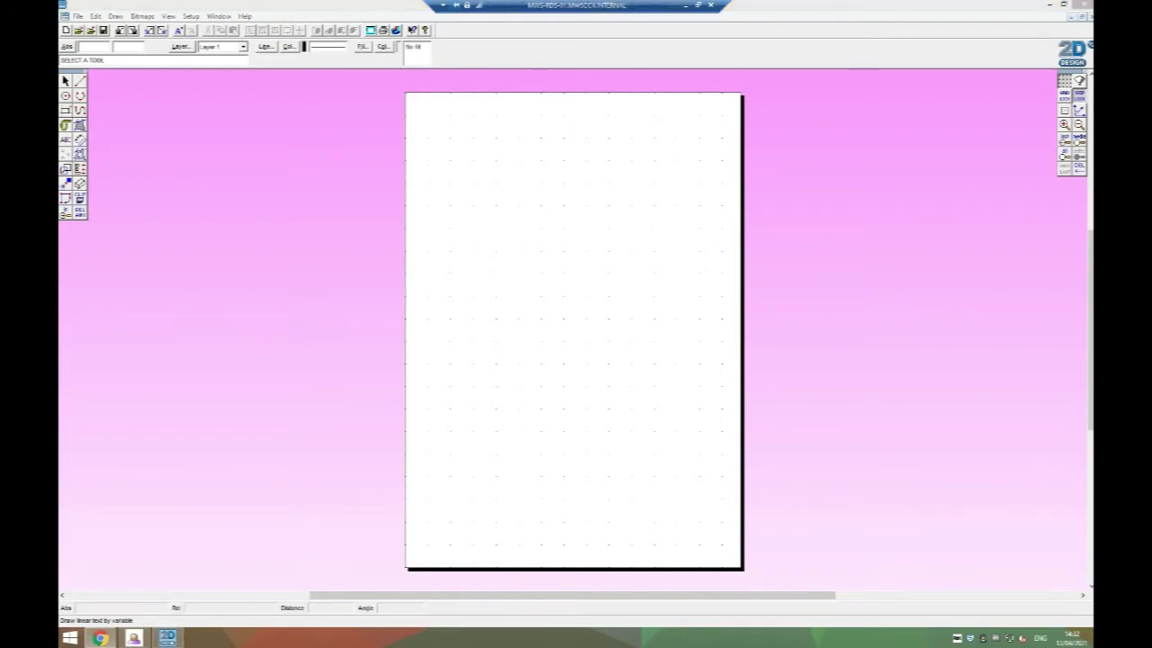
Maximise Chrome and compare the teddy bear line drawing and clip art image results.
{"action": "left_click_drag", "start_coordinate": [468, 31], "coordinate": [594, 50]}
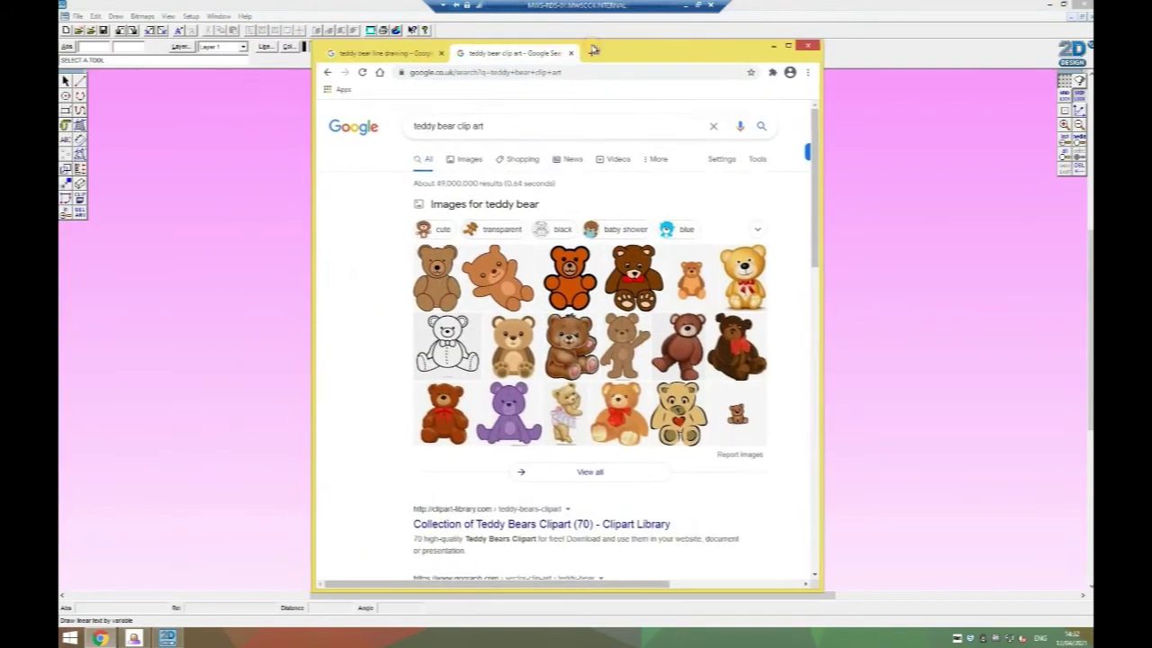
{"action": "left_click", "coordinate": [787, 45]}
{"action": "left_click", "coordinate": [124, 7]}
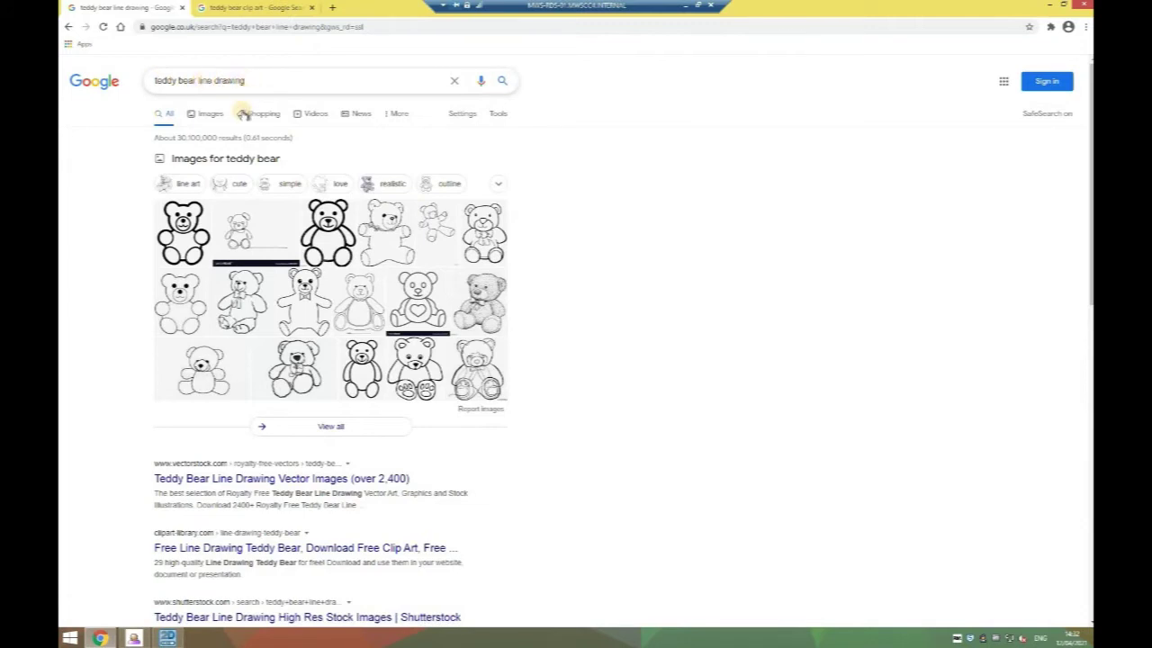
{"action": "left_click", "coordinate": [214, 122]}
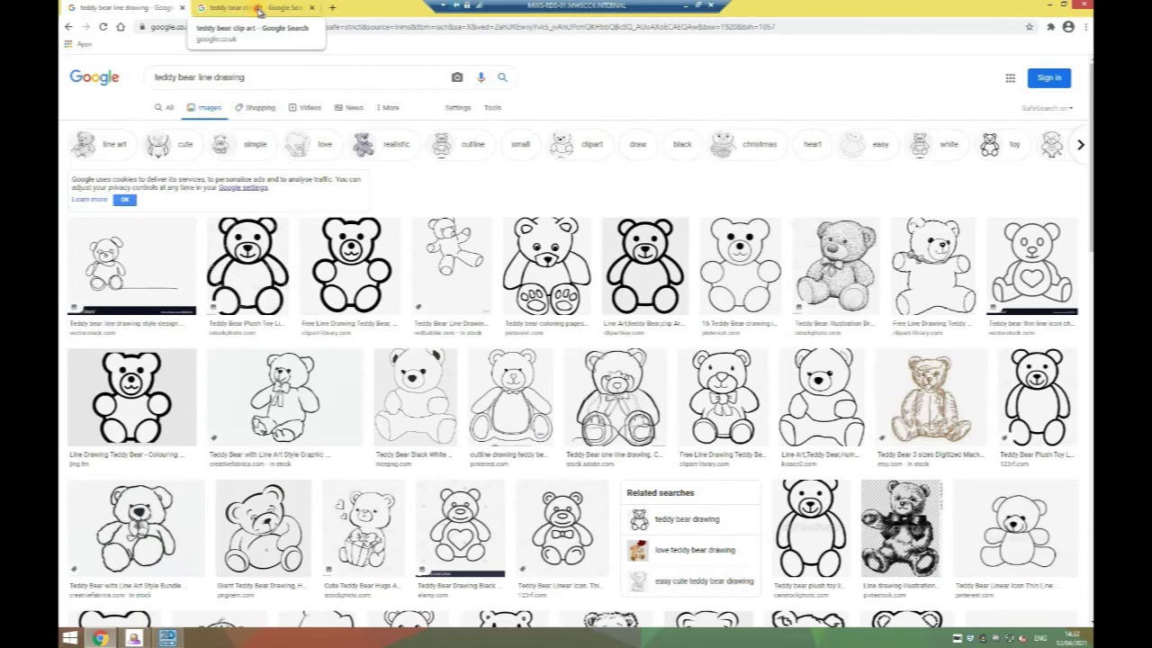
{"action": "left_click", "coordinate": [260, 11]}
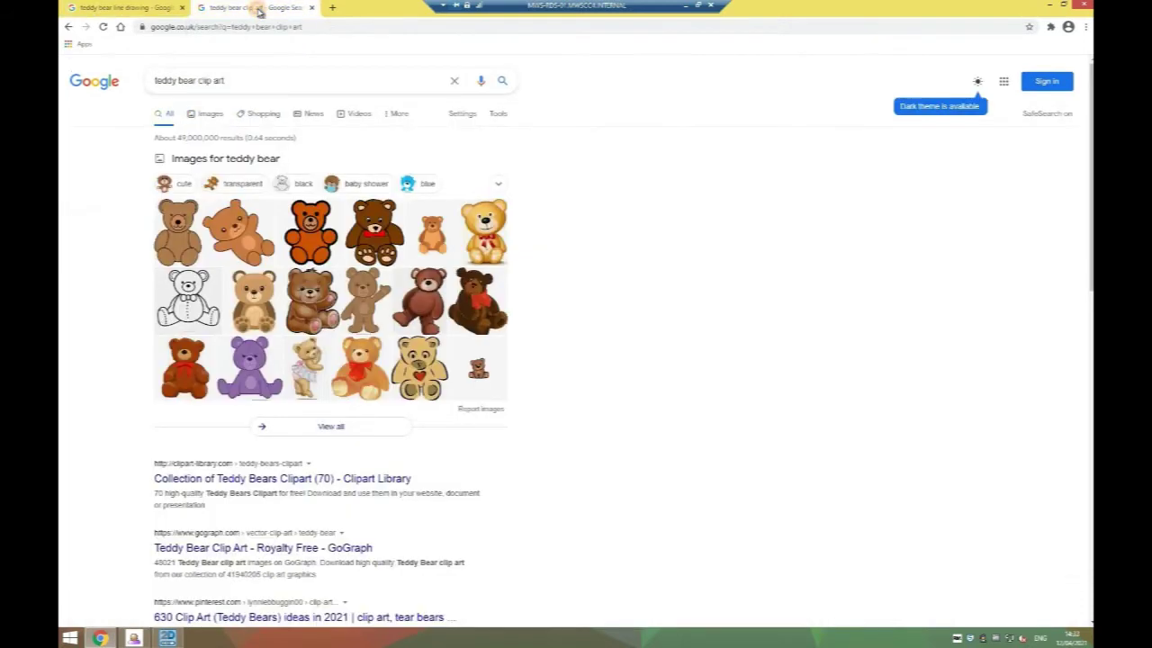
{"action": "left_click", "coordinate": [208, 115]}
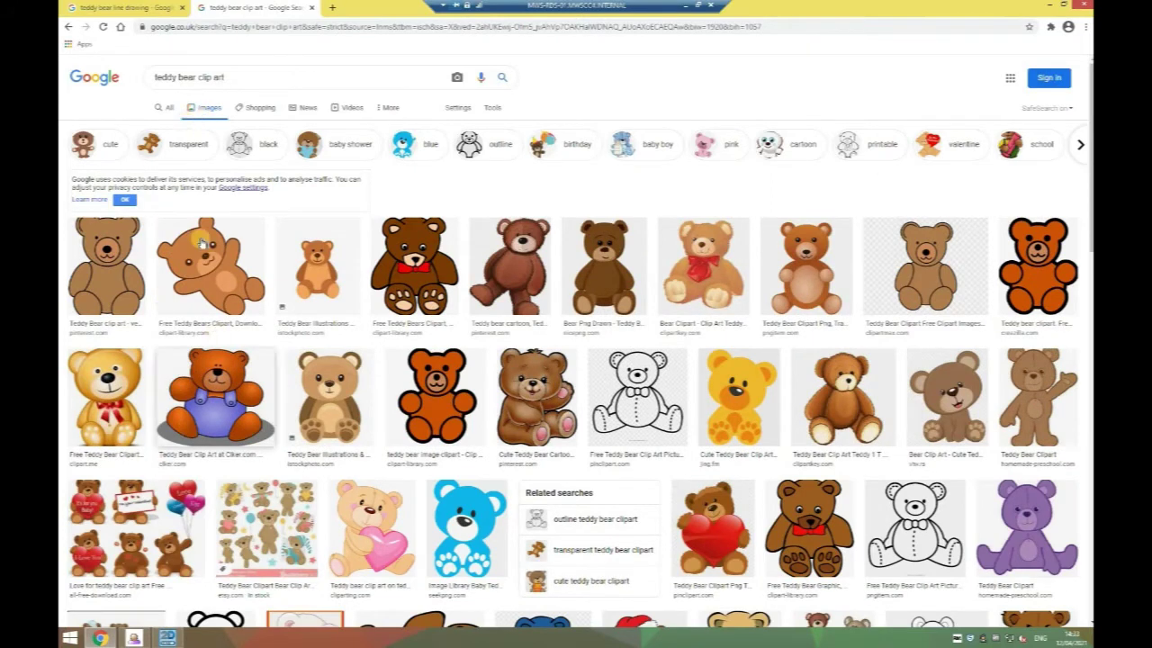
{"action": "left_click", "coordinate": [151, 13]}
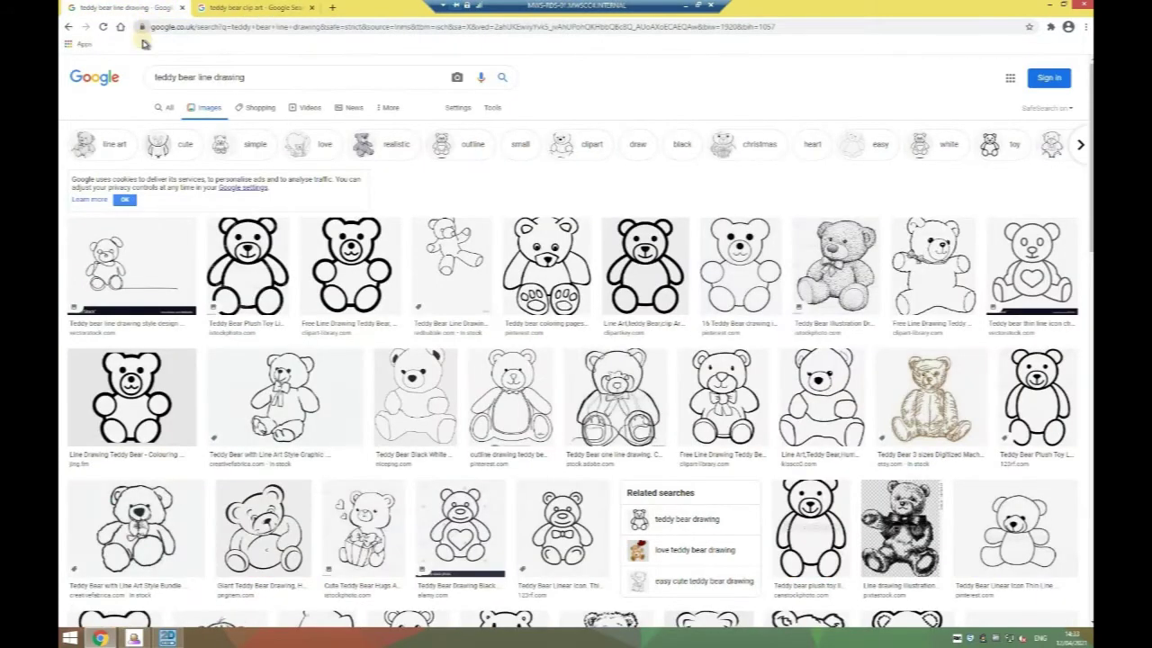
Copy the bold teddy bear outline image and return to 2D Design.
{"action": "left_click", "coordinate": [266, 261]}
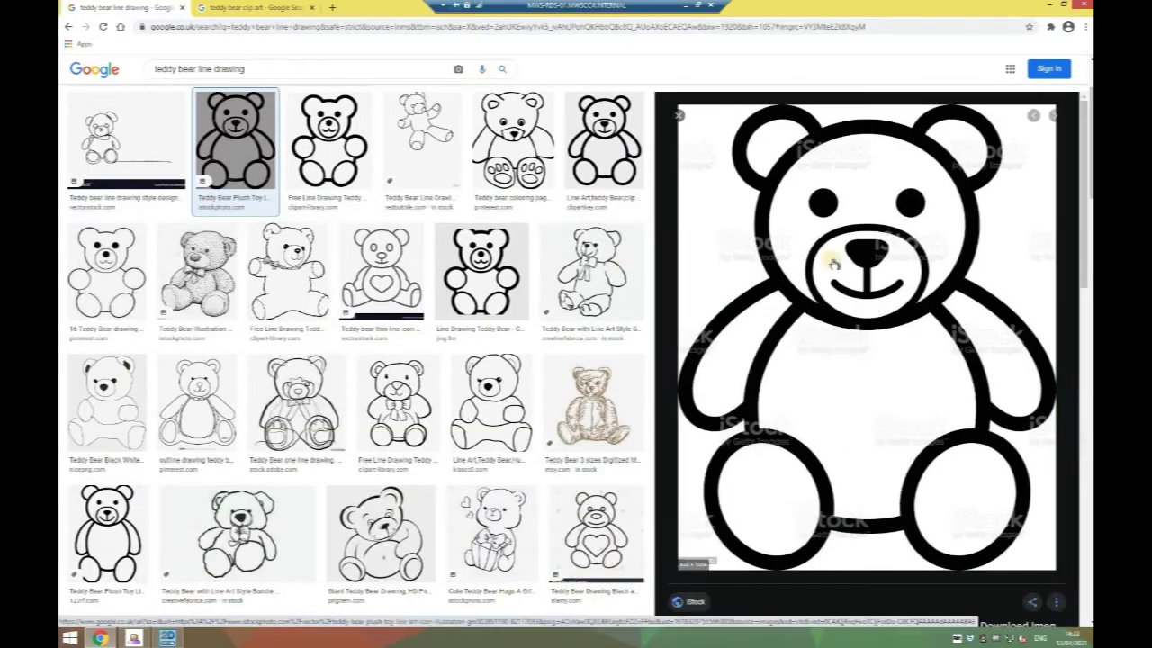
{"action": "right_click", "coordinate": [833, 263]}
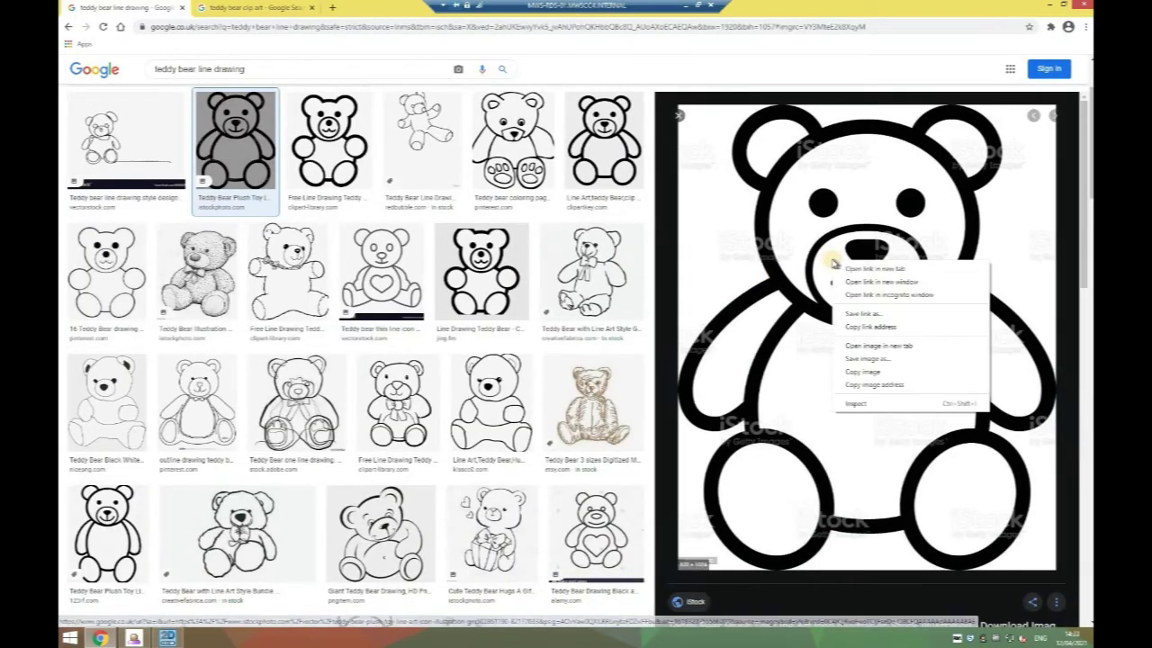
{"action": "left_click", "coordinate": [863, 373]}
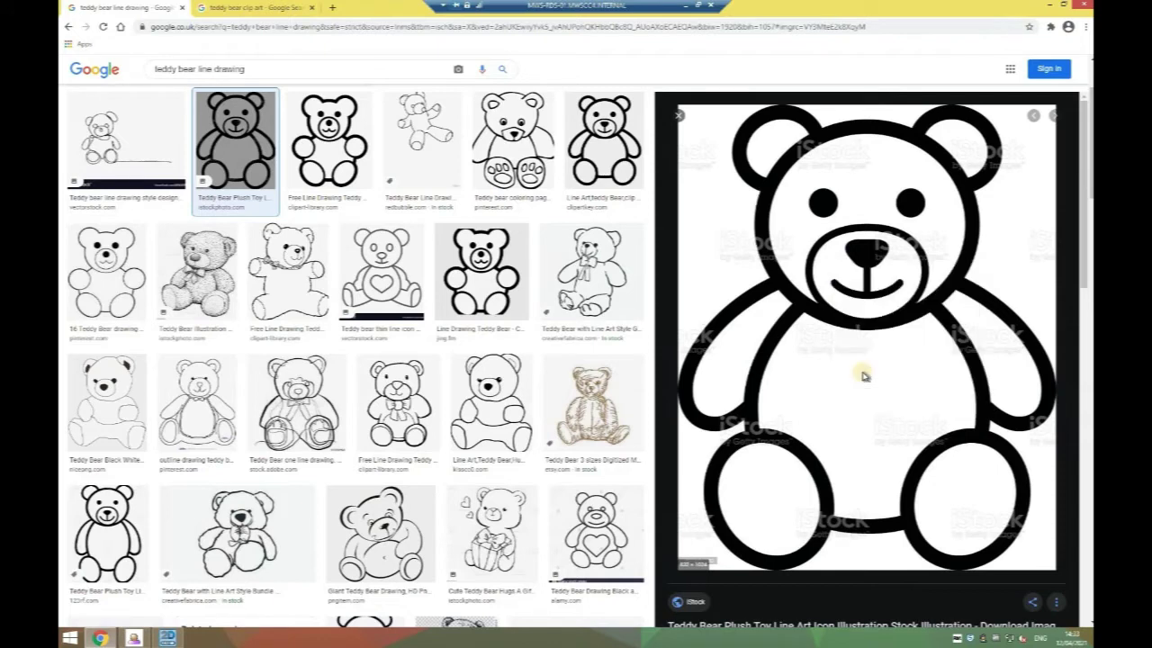
{"action": "left_click", "coordinate": [169, 637]}
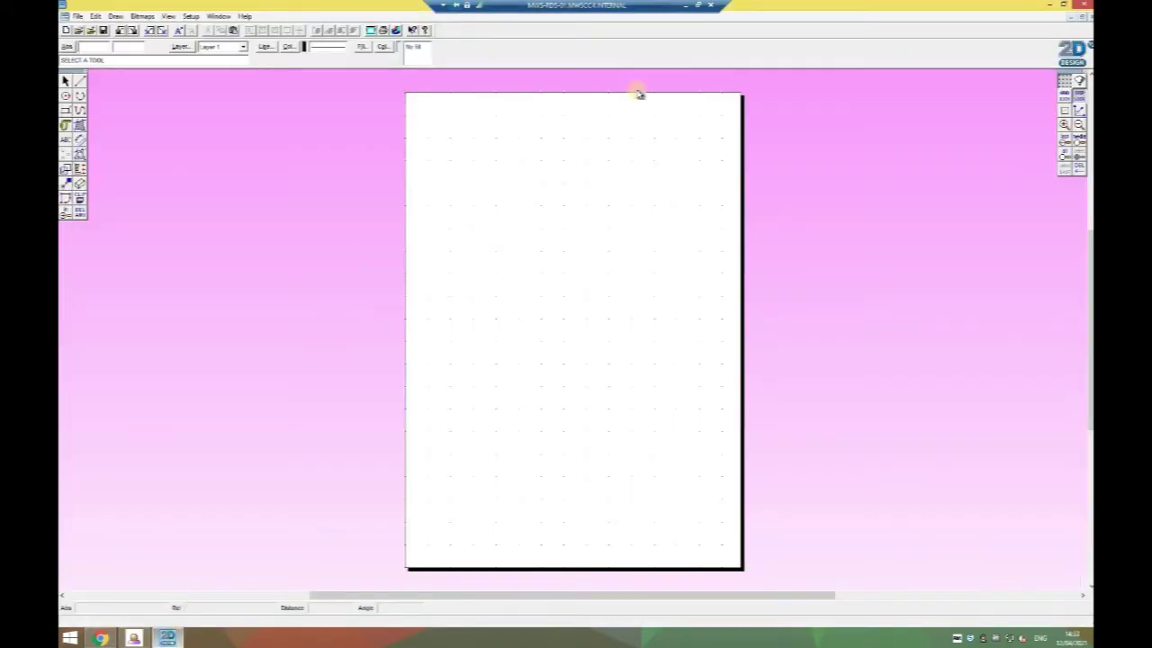
Paste the teddy bear image, zoom out three times and drag it over the portrait page.
{"action": "right_click", "coordinate": [480, 187]}
{"action": "left_click", "coordinate": [493, 215]}
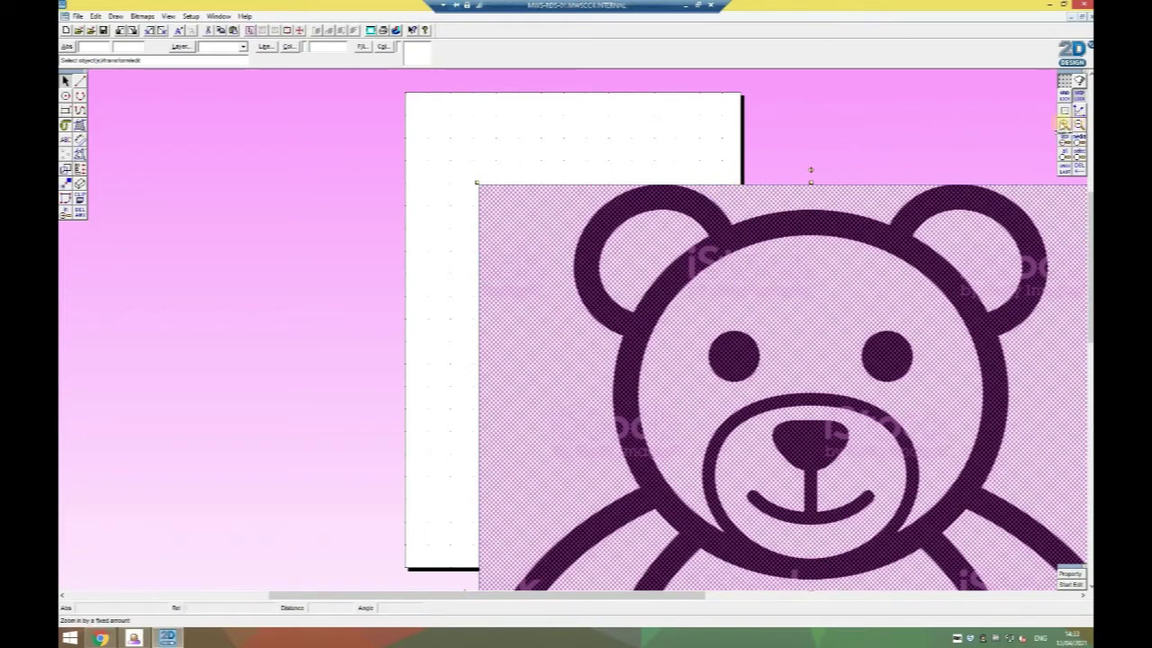
{"action": "left_click", "coordinate": [1080, 128]}
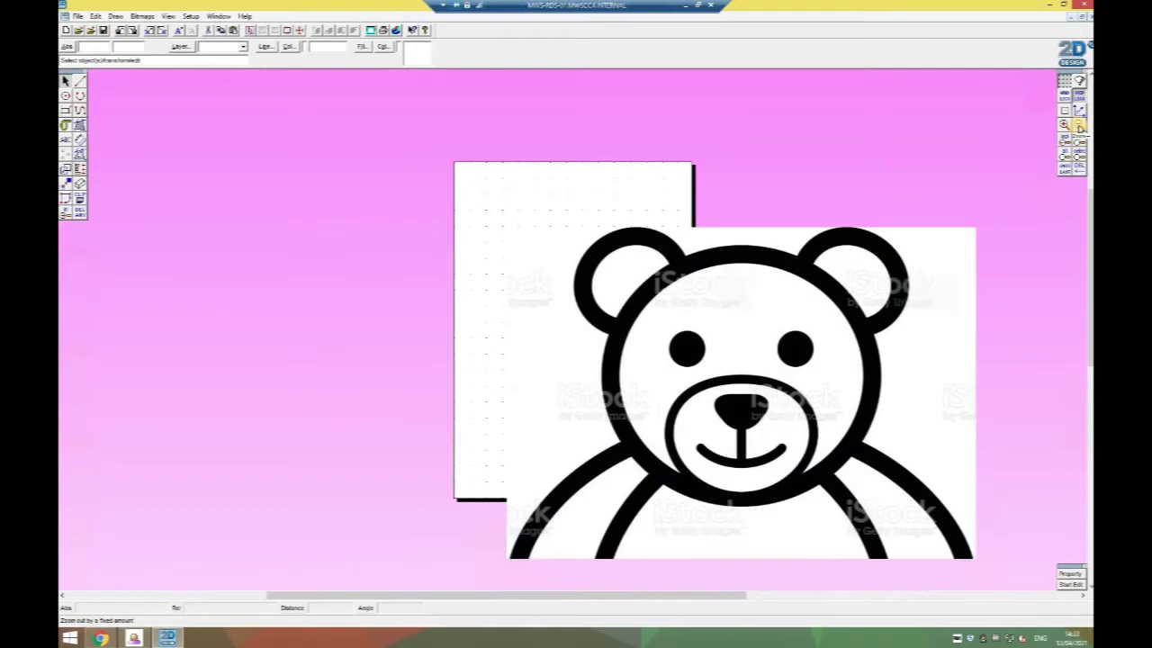
{"action": "left_click", "coordinate": [1079, 128]}
{"action": "left_click", "coordinate": [1080, 128]}
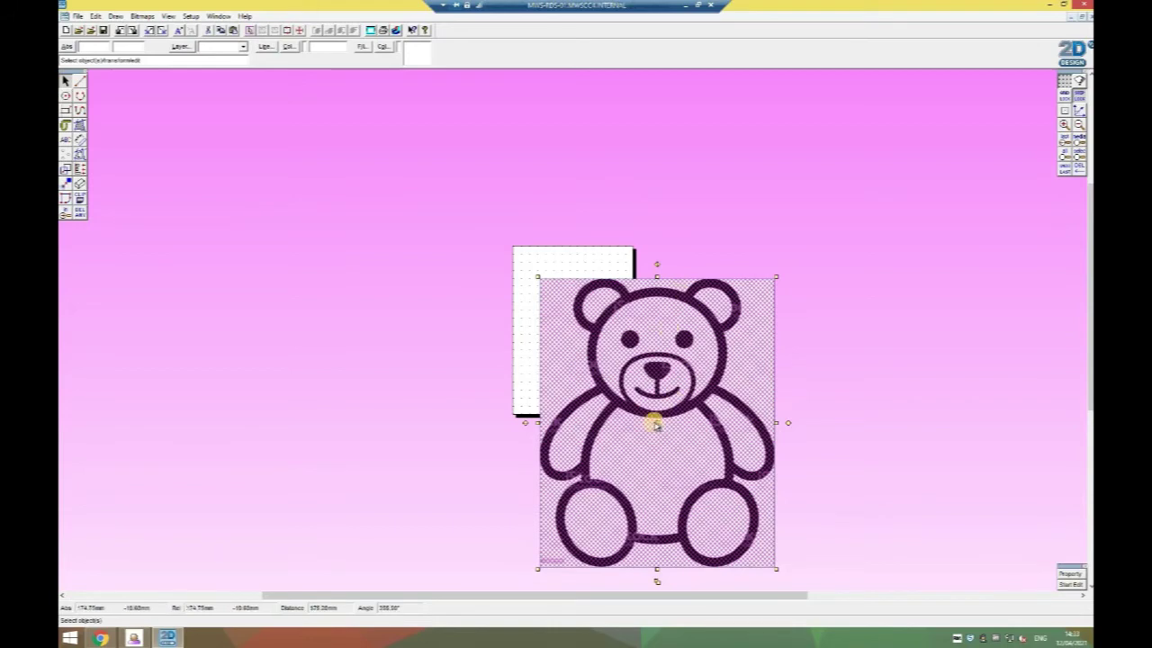
{"action": "left_click_drag", "start_coordinate": [657, 420], "coordinate": [634, 393]}
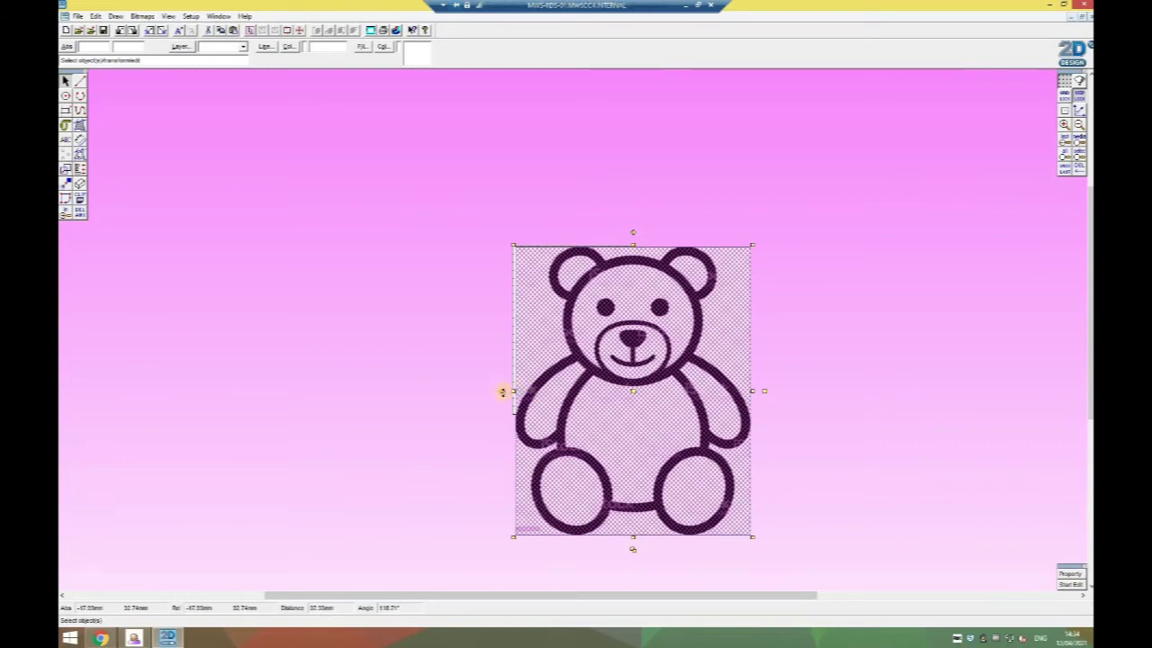
Leave the bear's orientation unchanged after trial flips, and delete the duplicate bear image.
{"action": "left_click", "coordinate": [503, 392]}
{"action": "left_click", "coordinate": [502, 392]}
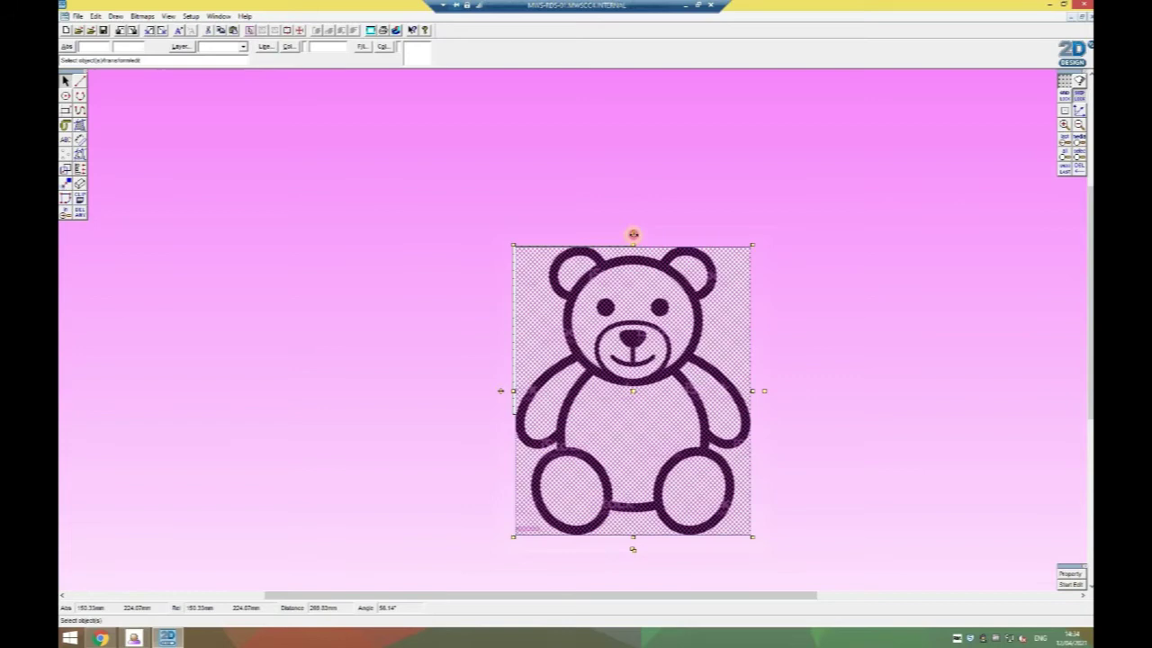
{"action": "left_click", "coordinate": [634, 235]}
{"action": "left_click", "coordinate": [634, 234]}
{"action": "left_click", "coordinate": [633, 390]}
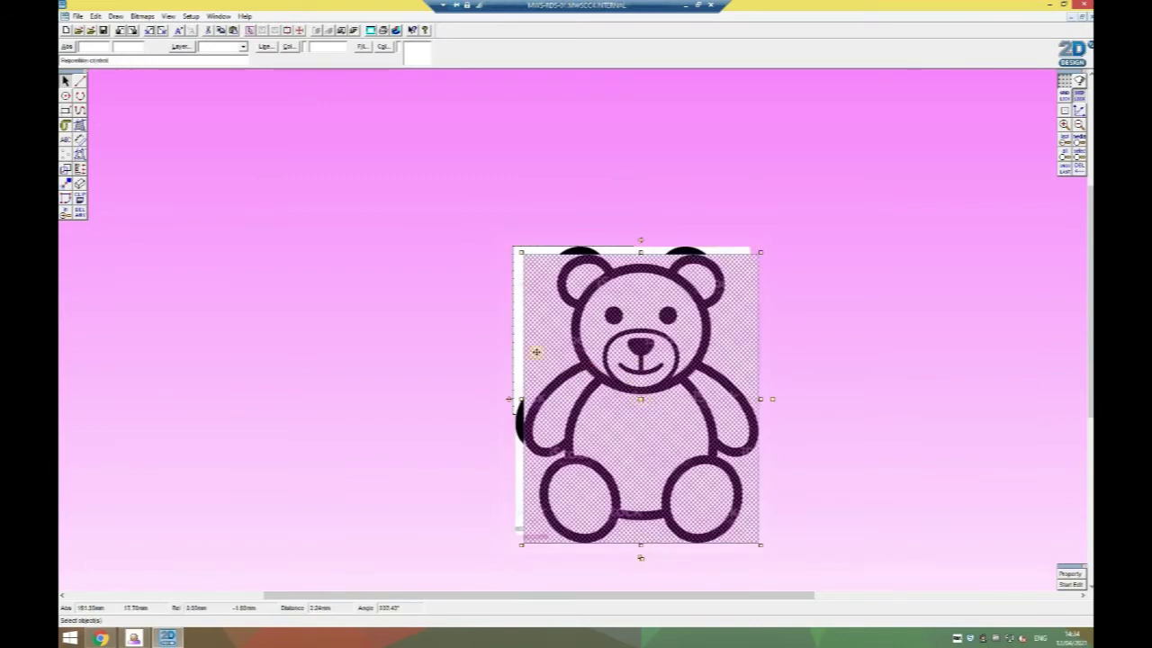
{"action": "left_click", "coordinate": [312, 264]}
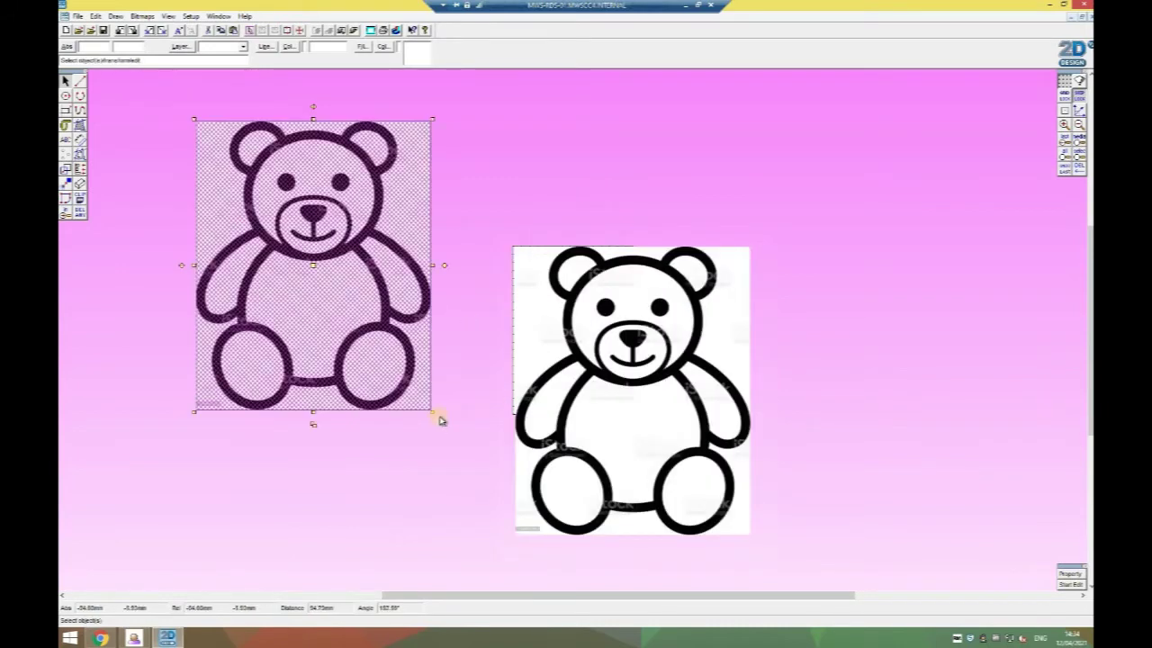
{"action": "key", "text": "Delete"}
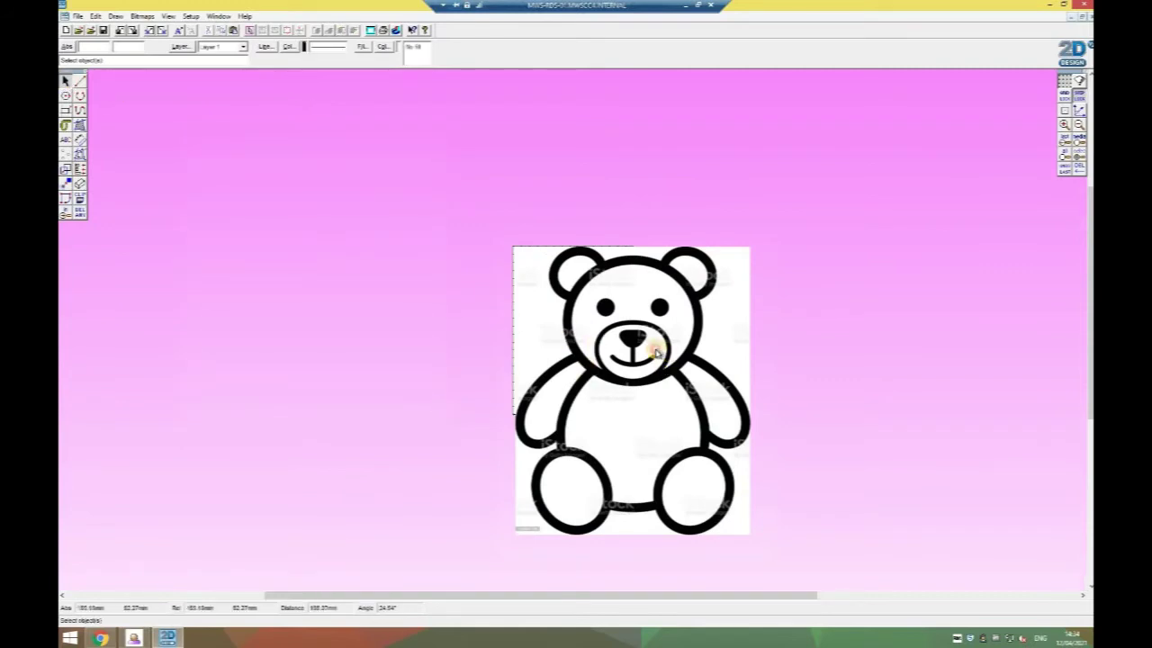
Resize the bear from its corner handle, squeezing it narrower.
{"action": "left_click", "coordinate": [688, 500]}
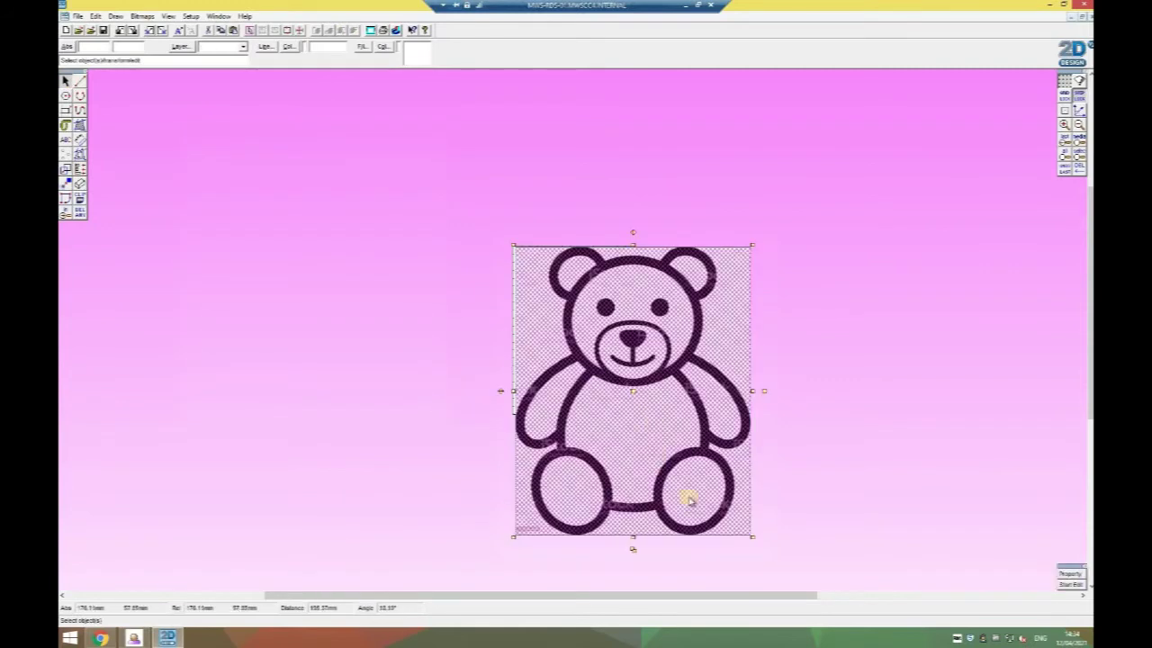
{"action": "left_click", "coordinate": [751, 535]}
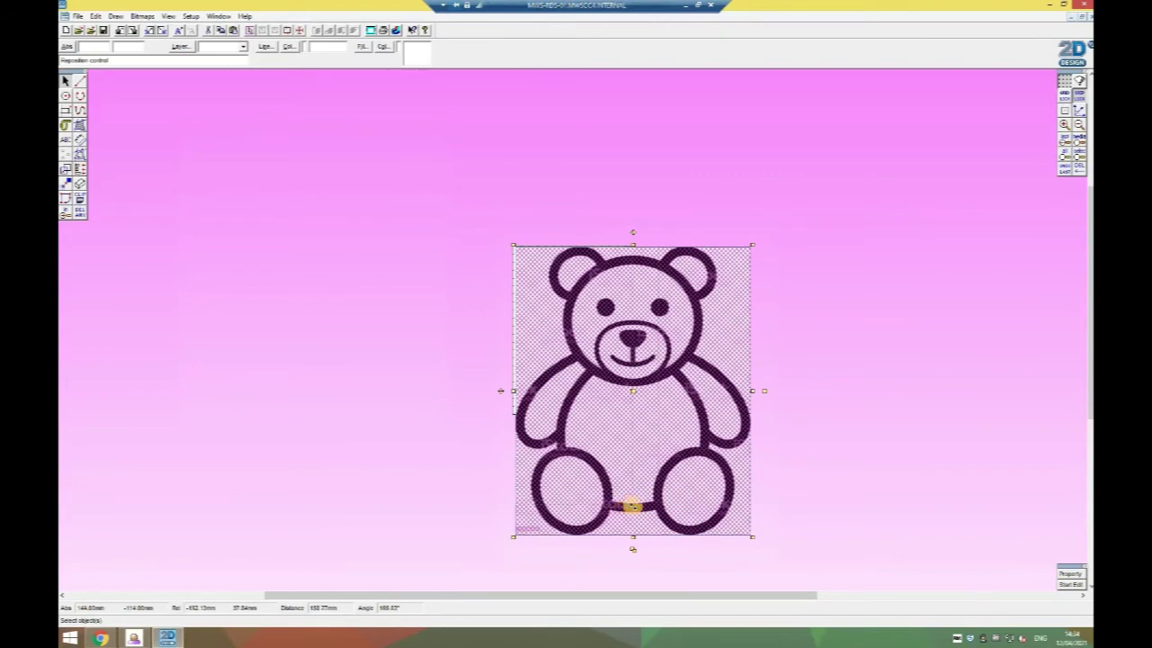
{"action": "left_click", "coordinate": [635, 506]}
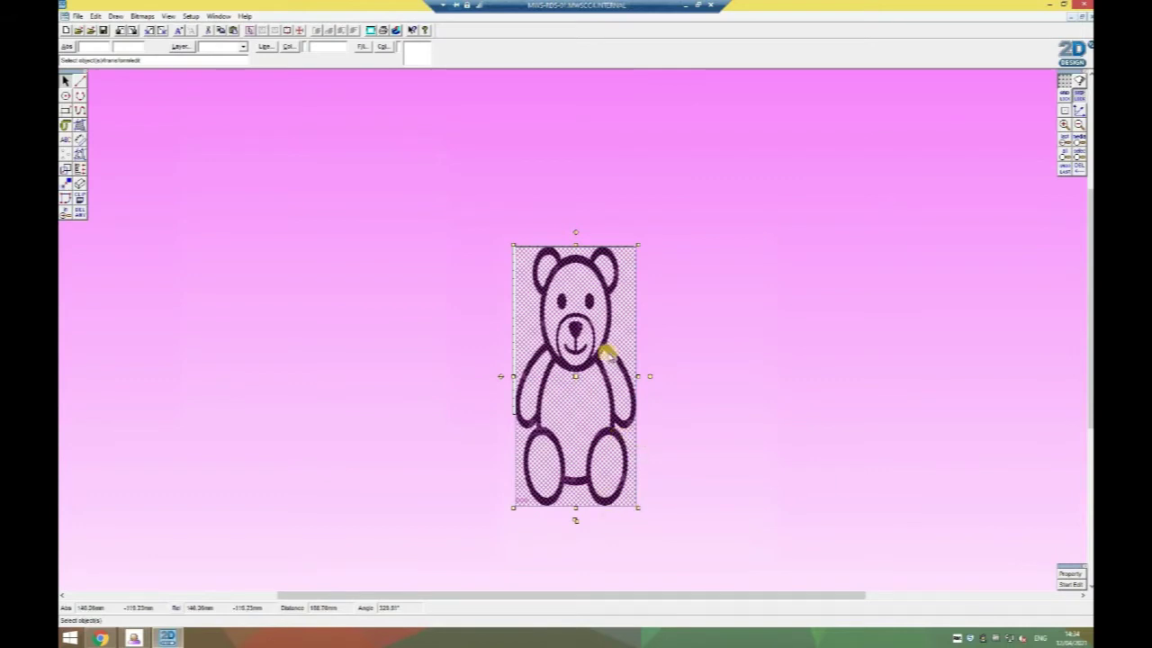
Undo the narrowing and shrink the bear from its corner to fit the page.
{"action": "left_click", "coordinate": [95, 17]}
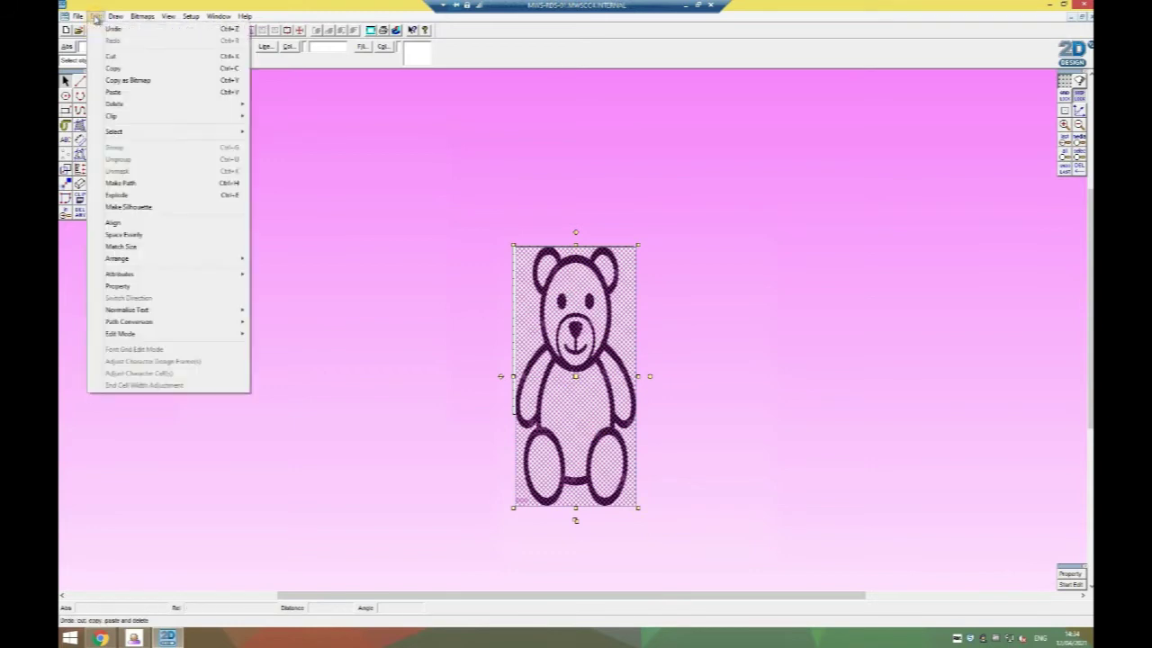
{"action": "left_click", "coordinate": [111, 32]}
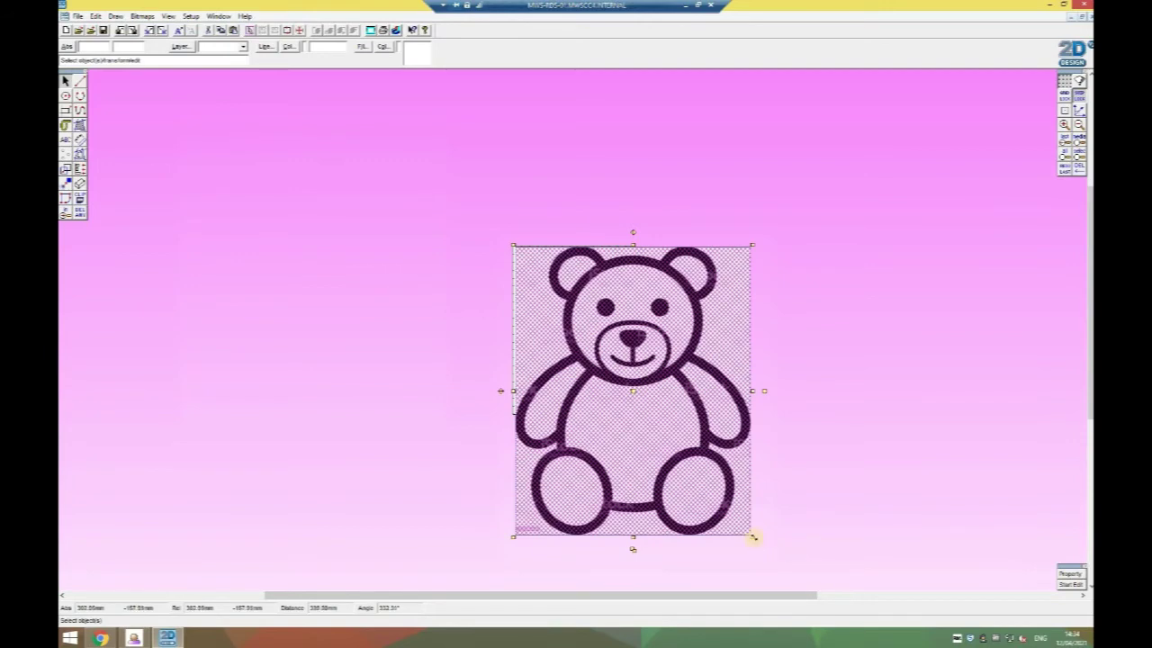
{"action": "left_click_drag", "start_coordinate": [753, 537], "coordinate": [641, 407]}
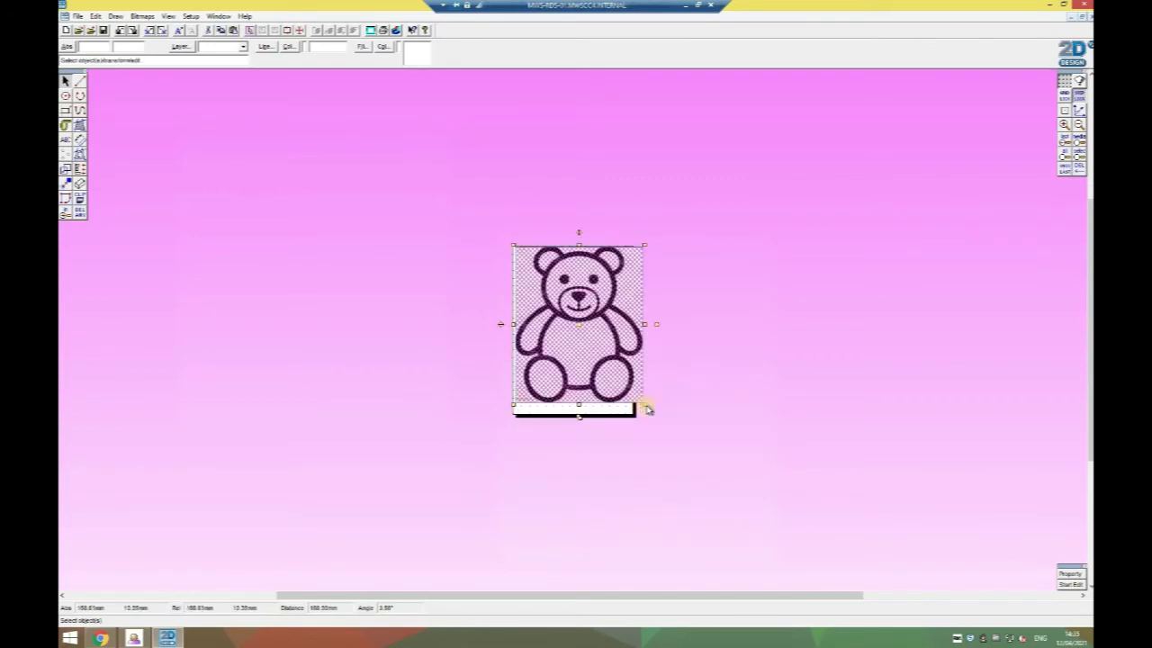
{"action": "left_click_drag", "start_coordinate": [645, 402], "coordinate": [632, 391]}
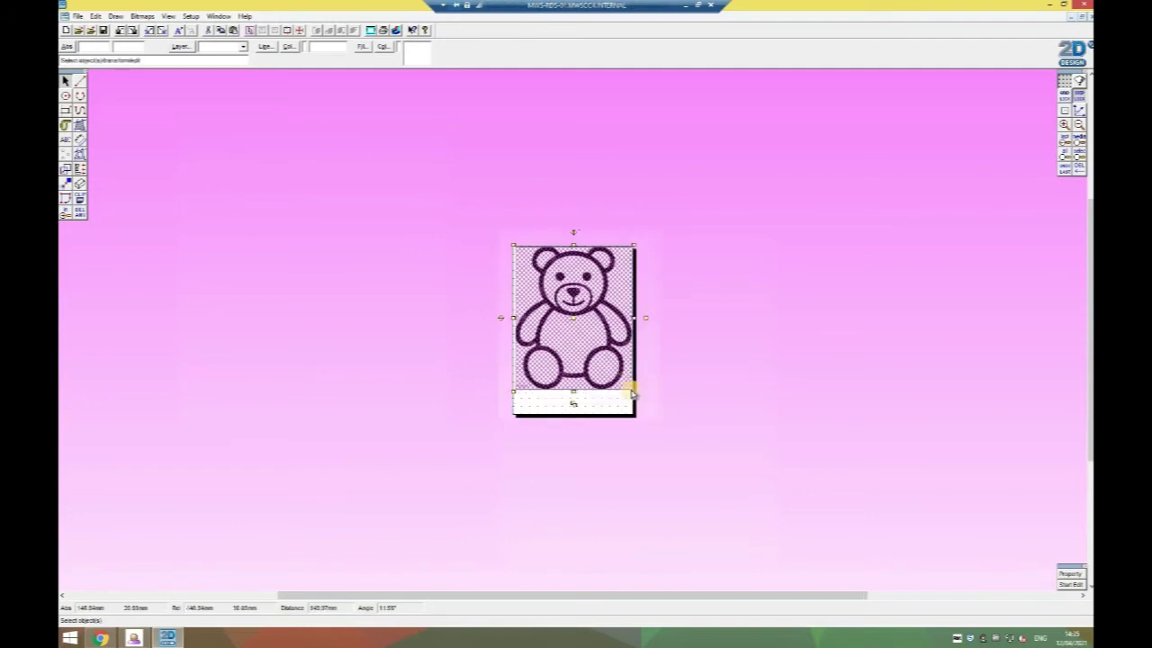
{"action": "left_click", "coordinate": [683, 360]}
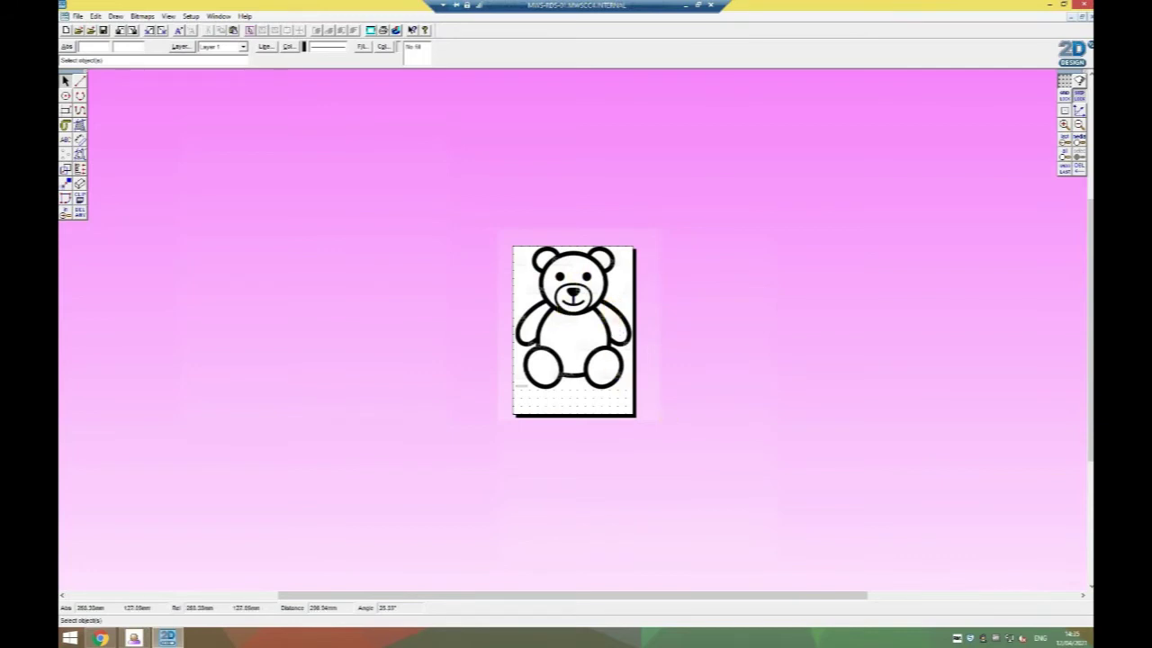
Zoom in three times and move the bear slightly lower on the page.
{"action": "left_click", "coordinate": [1064, 125]}
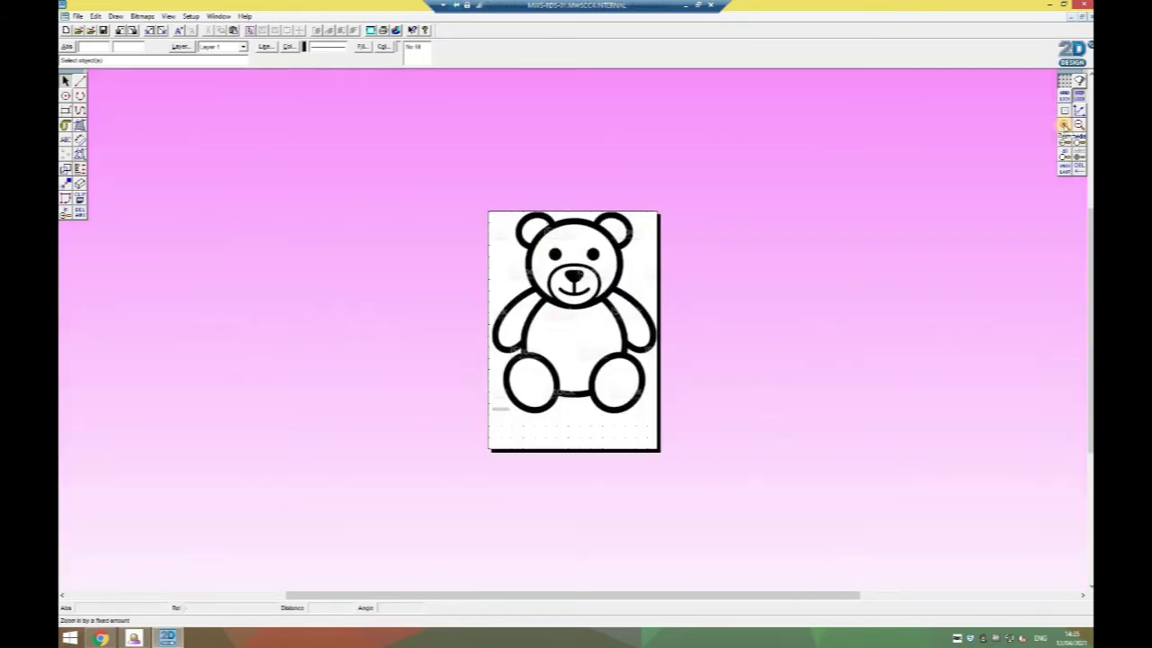
{"action": "left_click", "coordinate": [1064, 125]}
{"action": "left_click", "coordinate": [1064, 125]}
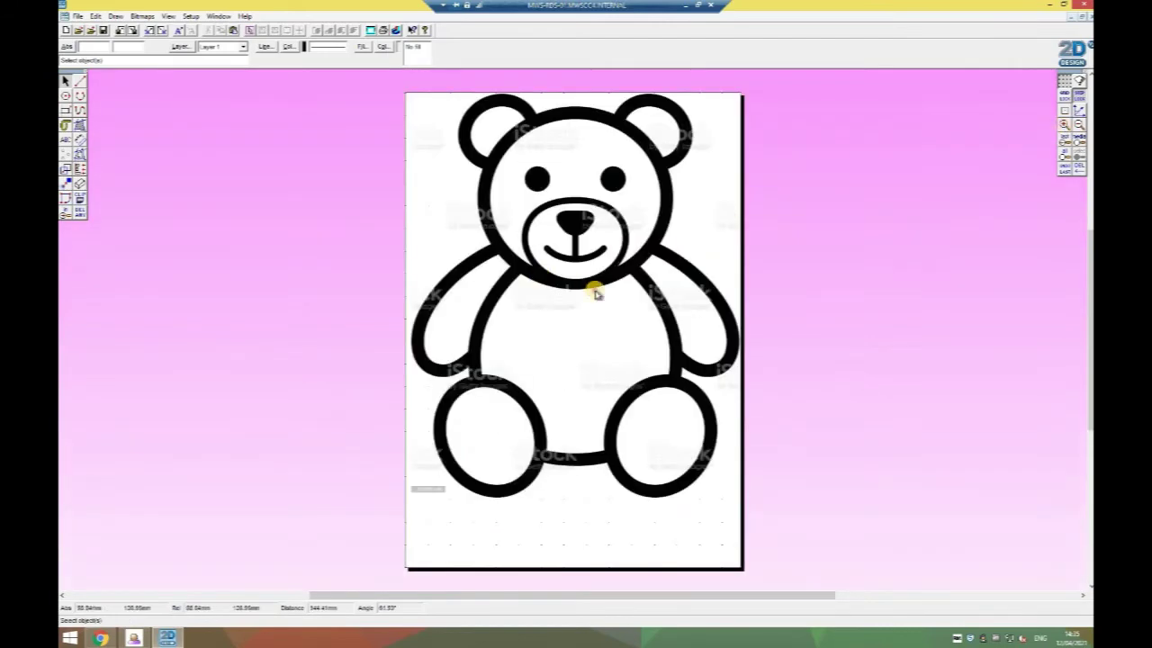
{"action": "left_click", "coordinate": [578, 283]}
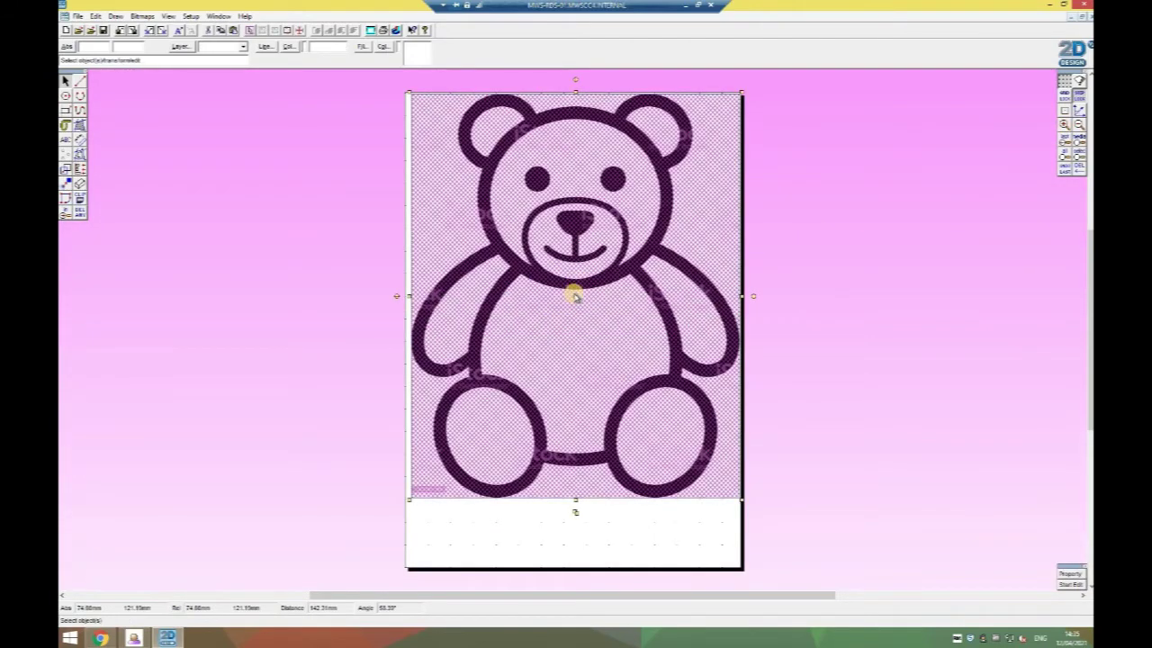
{"action": "left_click", "coordinate": [575, 295]}
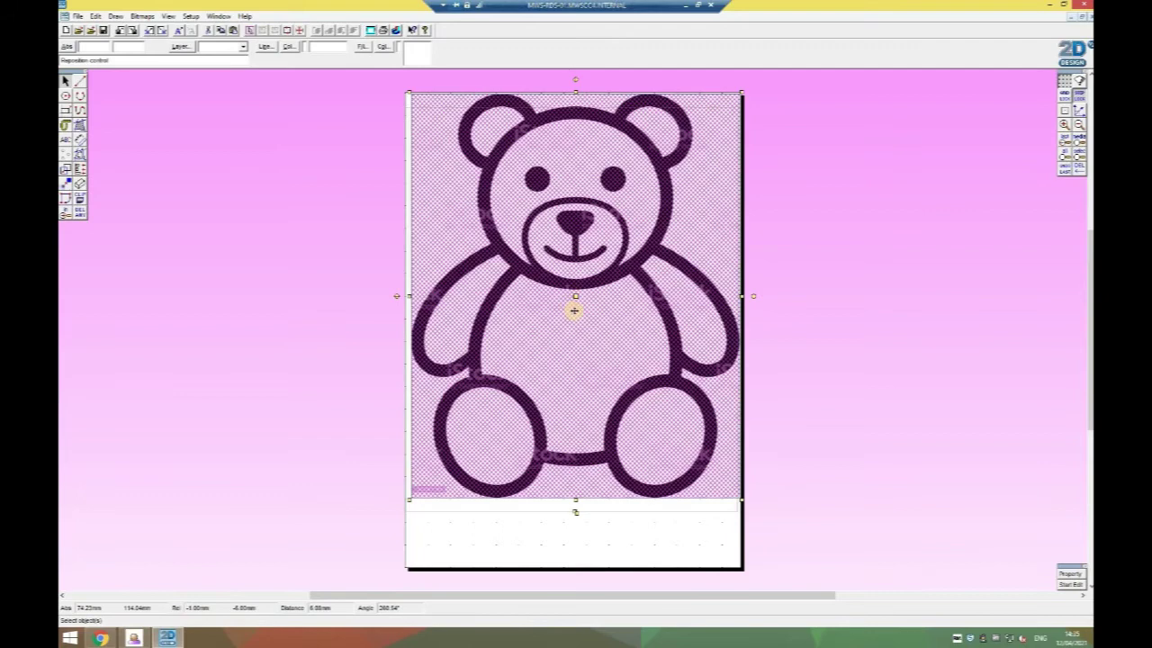
{"action": "left_click", "coordinate": [574, 311]}
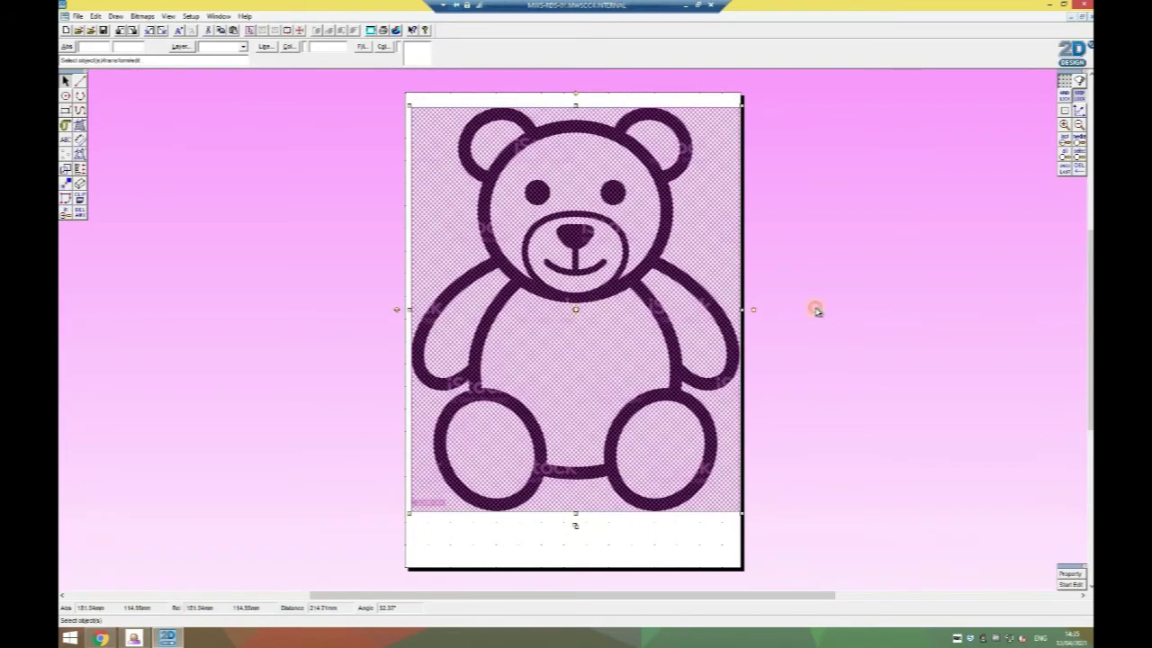
Vectorise the bear bitmap as Monochrome with Luminance 202 and accept the vectorisation settings.
{"action": "left_click", "coordinate": [816, 311]}
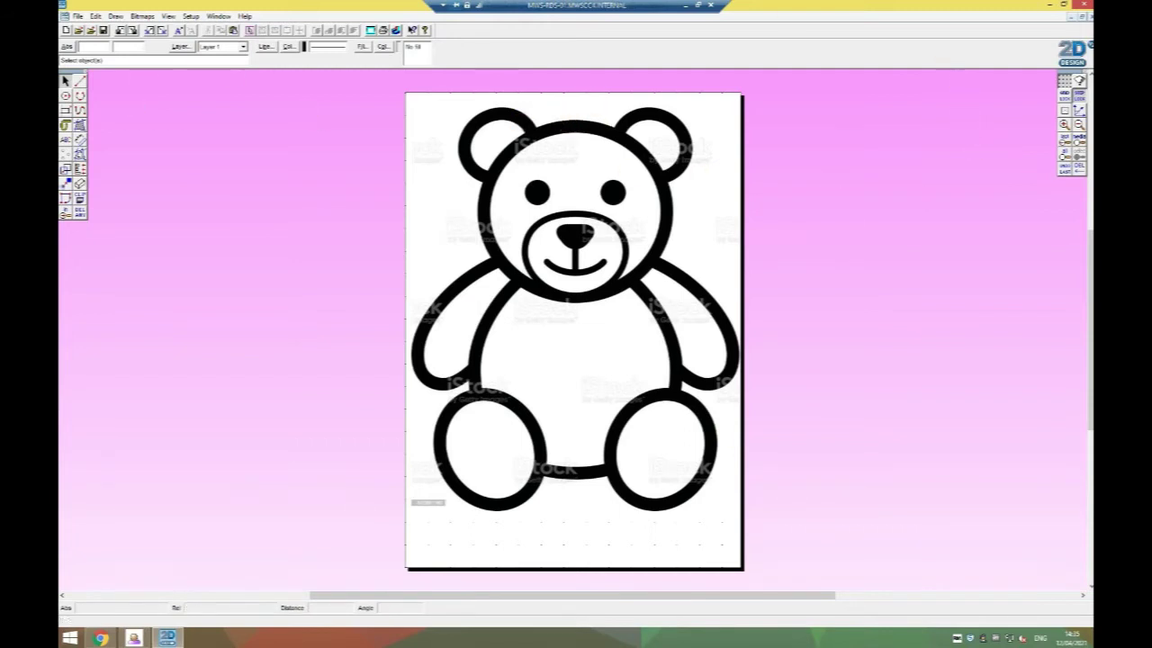
{"action": "left_click", "coordinate": [144, 16]}
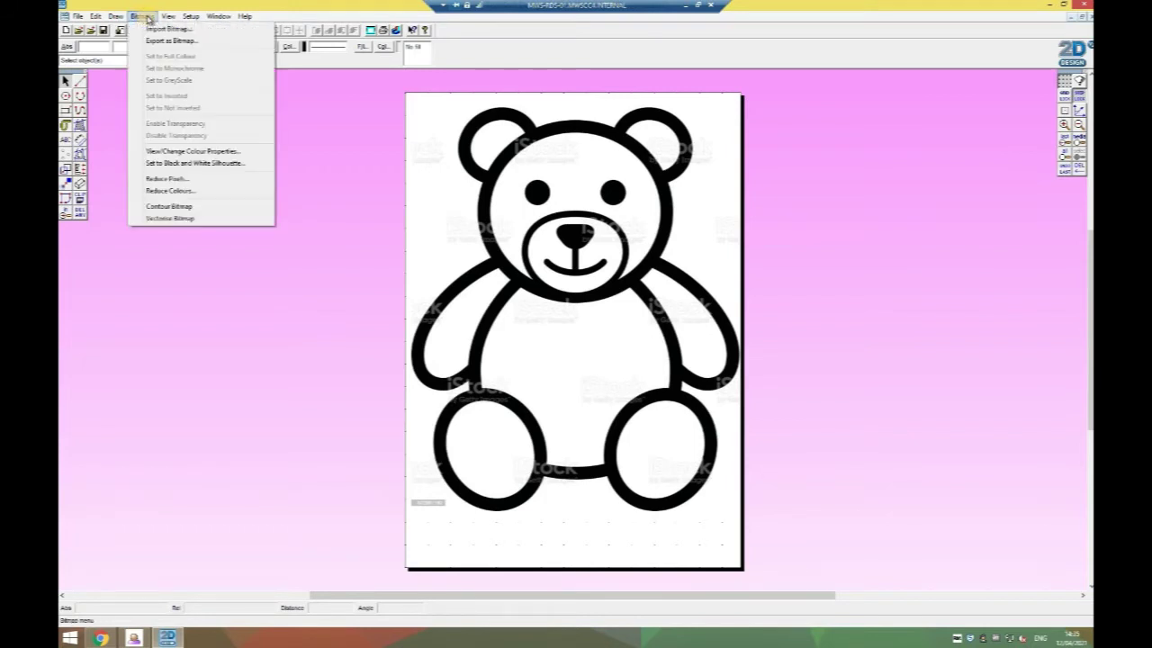
{"action": "left_click", "coordinate": [193, 221]}
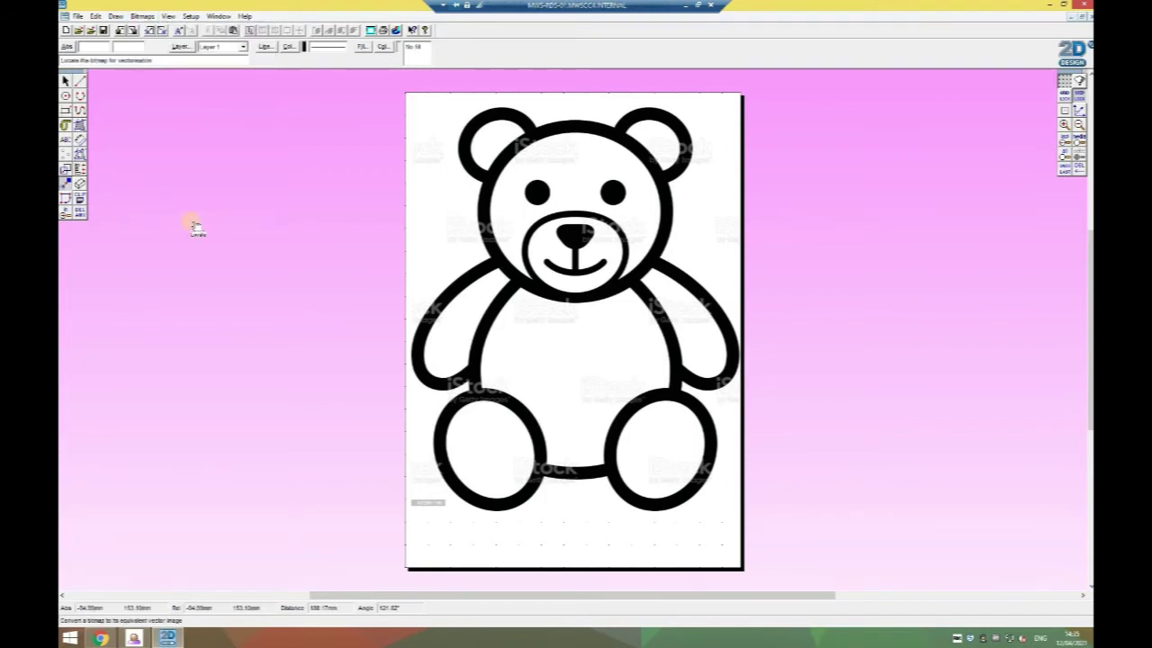
{"action": "left_click", "coordinate": [567, 270]}
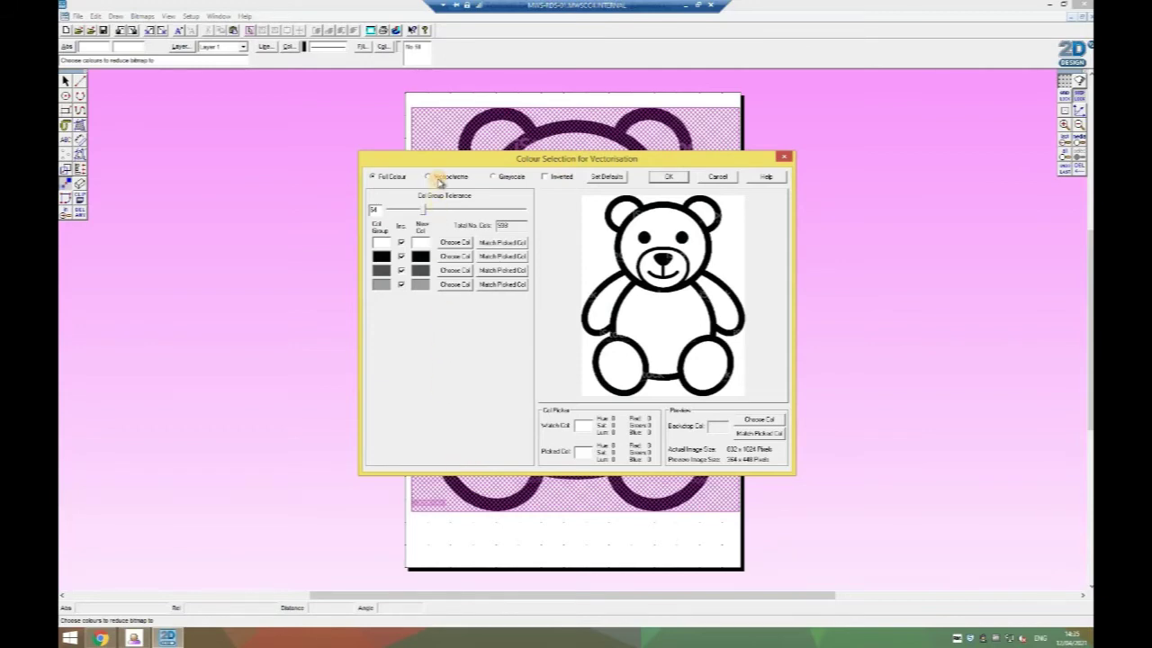
{"action": "left_click", "coordinate": [430, 177]}
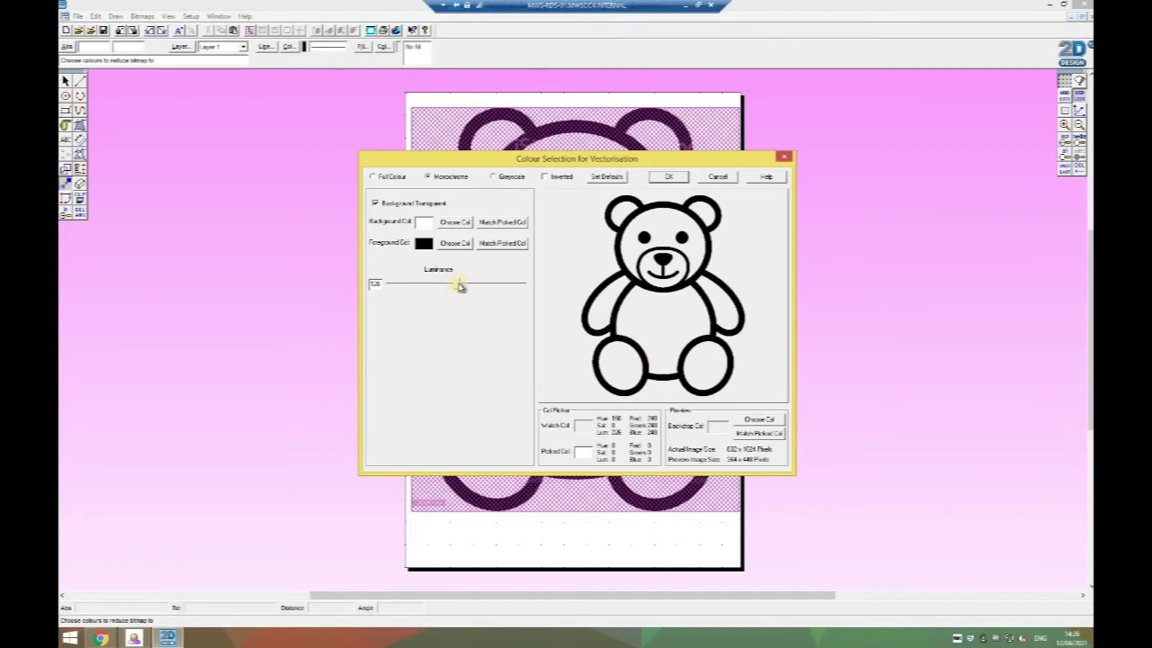
{"action": "mouse_move", "coordinate": [459, 283]}
{"action": "left_mouse_down"}
{"action": "mouse_move", "coordinate": [522, 286]}
{"action": "mouse_move", "coordinate": [387, 281]}
{"action": "mouse_move", "coordinate": [529, 288]}
{"action": "mouse_move", "coordinate": [478, 286]}
{"action": "left_mouse_up"}
{"action": "left_click", "coordinate": [671, 177]}
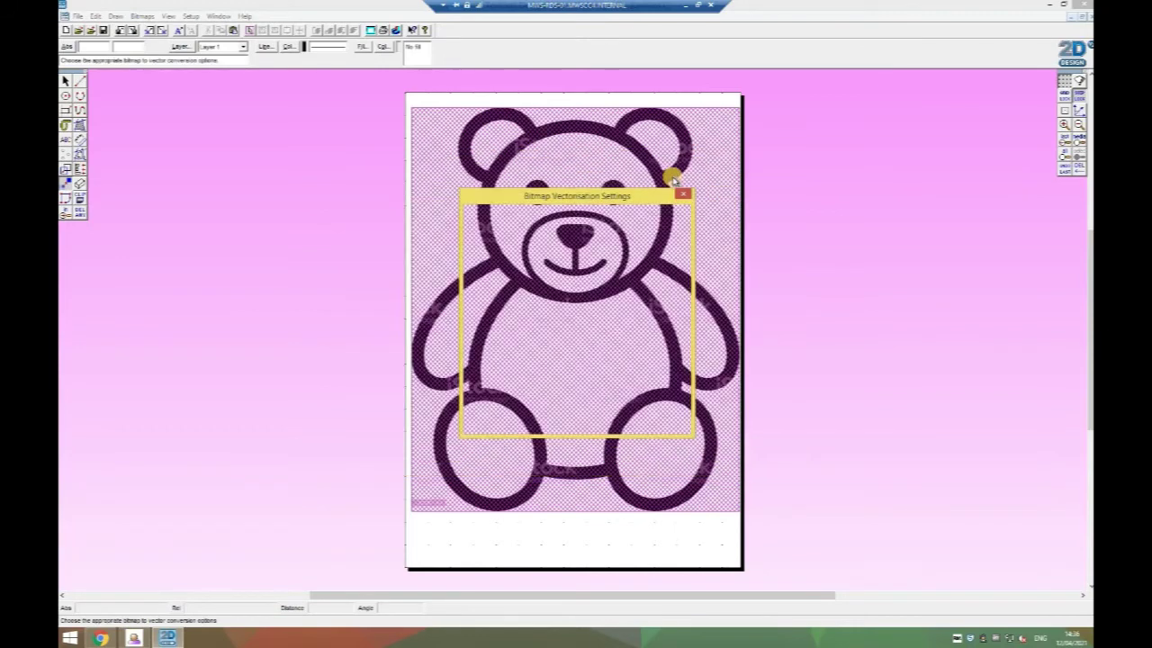
{"action": "left_click", "coordinate": [531, 423]}
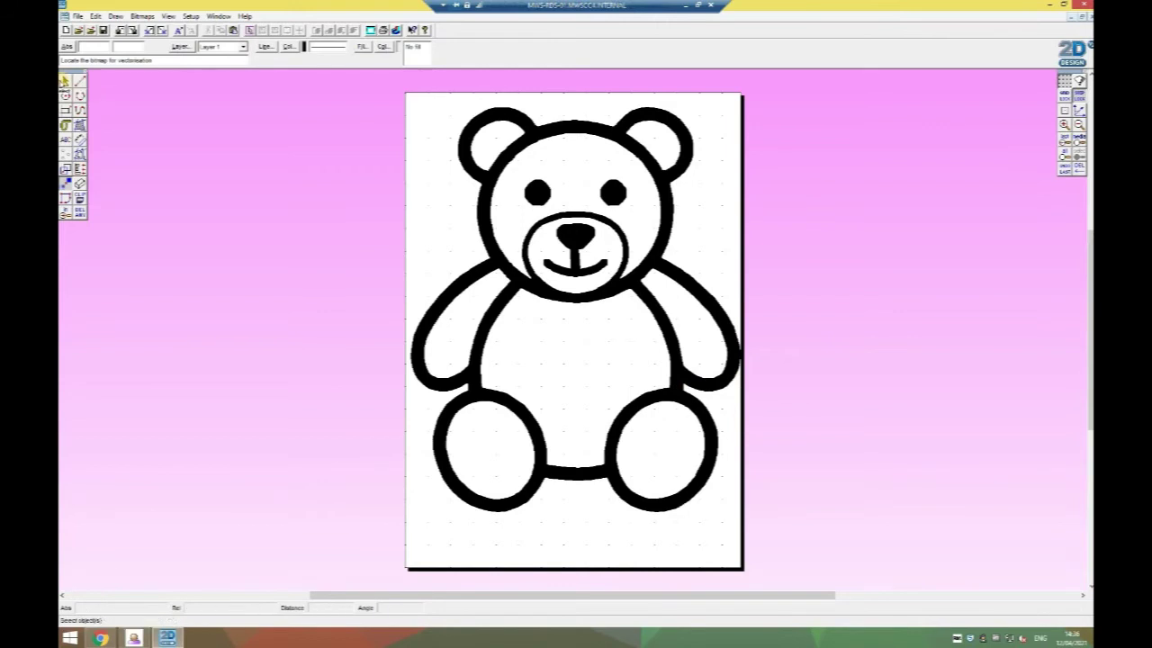
Switch back to the Select tool once vectorising finishes.
{"action": "left_click", "coordinate": [64, 81]}
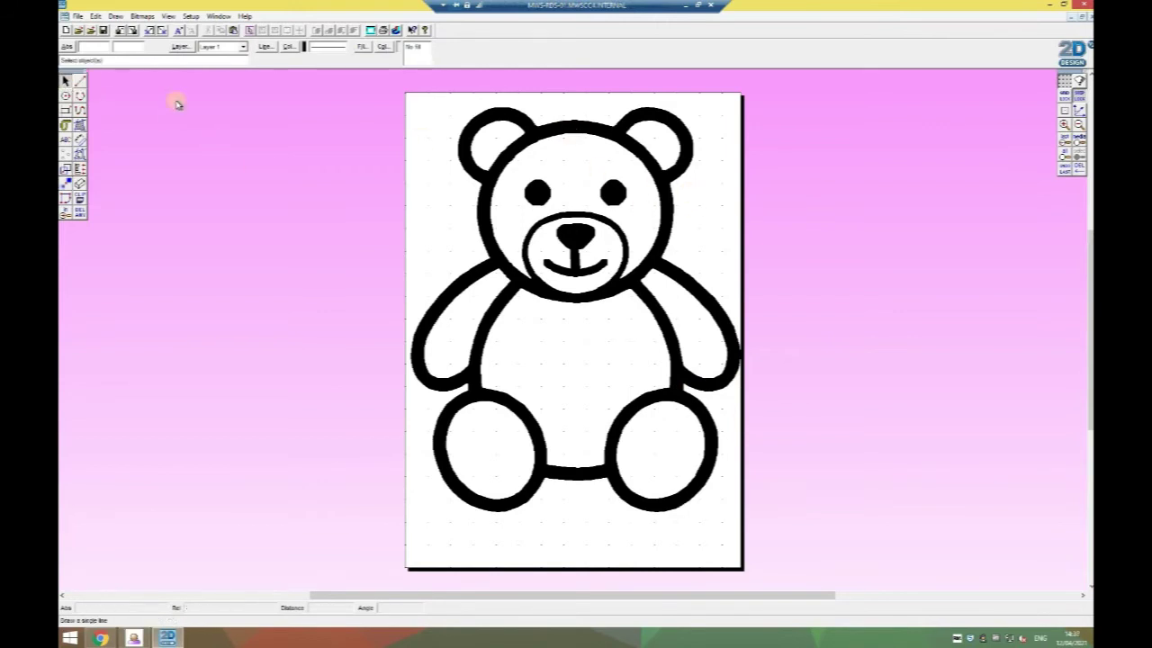
Set the vectorised bear outline to No Fill, then reselect the whole bear drawing.
{"action": "left_click", "coordinate": [516, 149]}
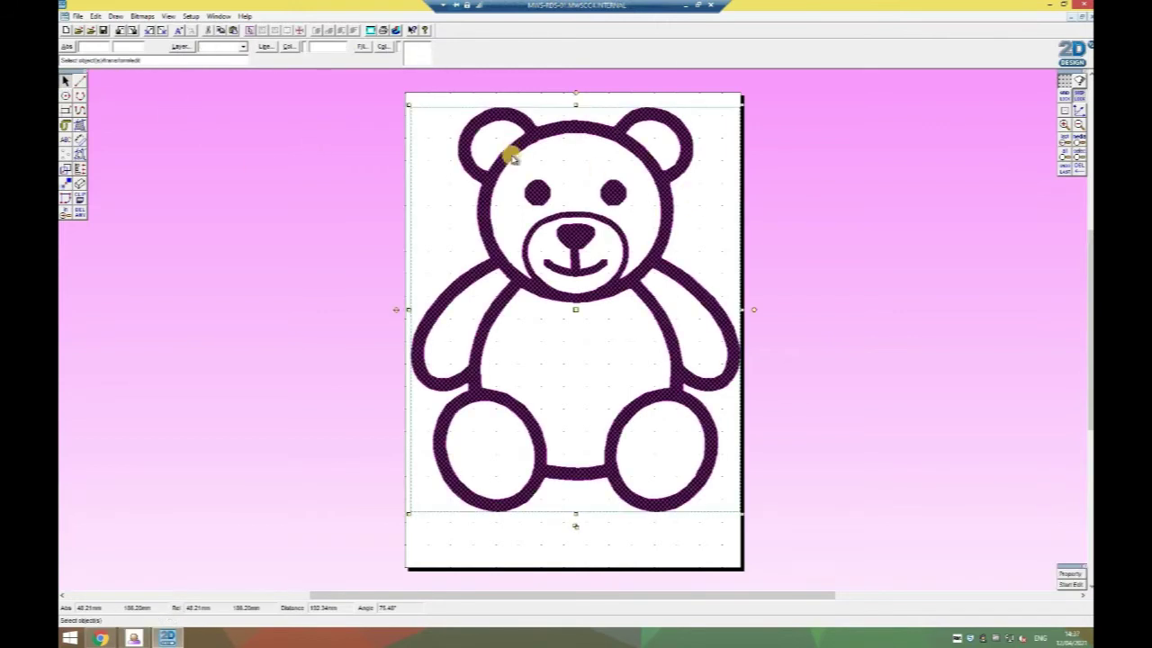
{"action": "left_click", "coordinate": [370, 45]}
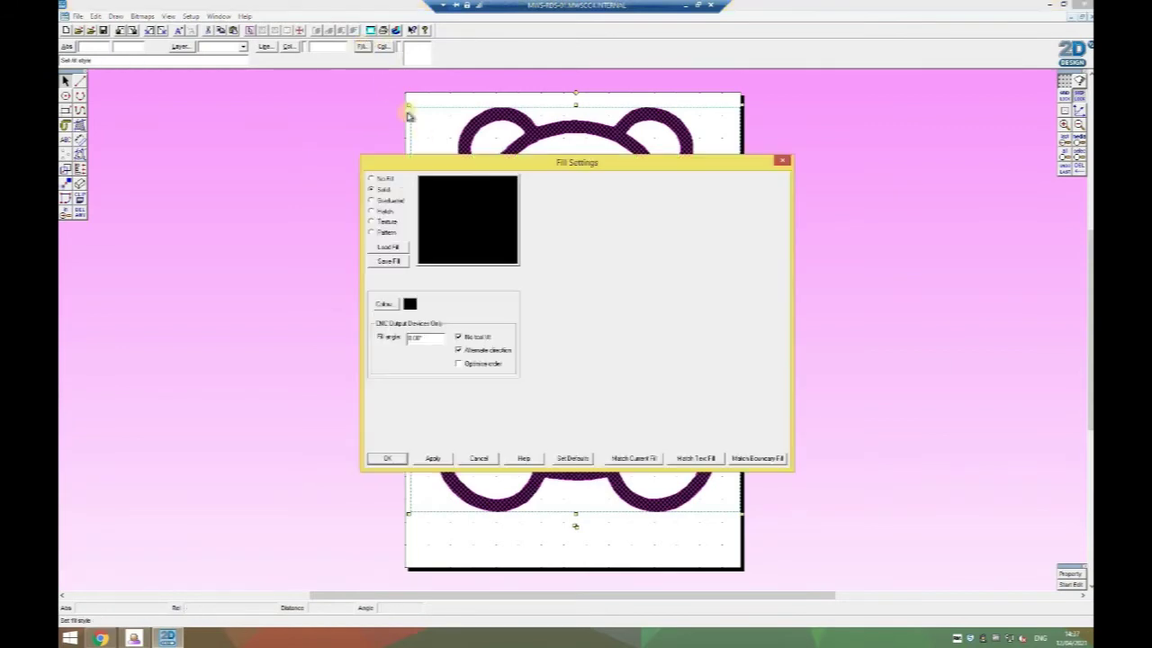
{"action": "left_click", "coordinate": [372, 178]}
{"action": "left_click", "coordinate": [432, 460]}
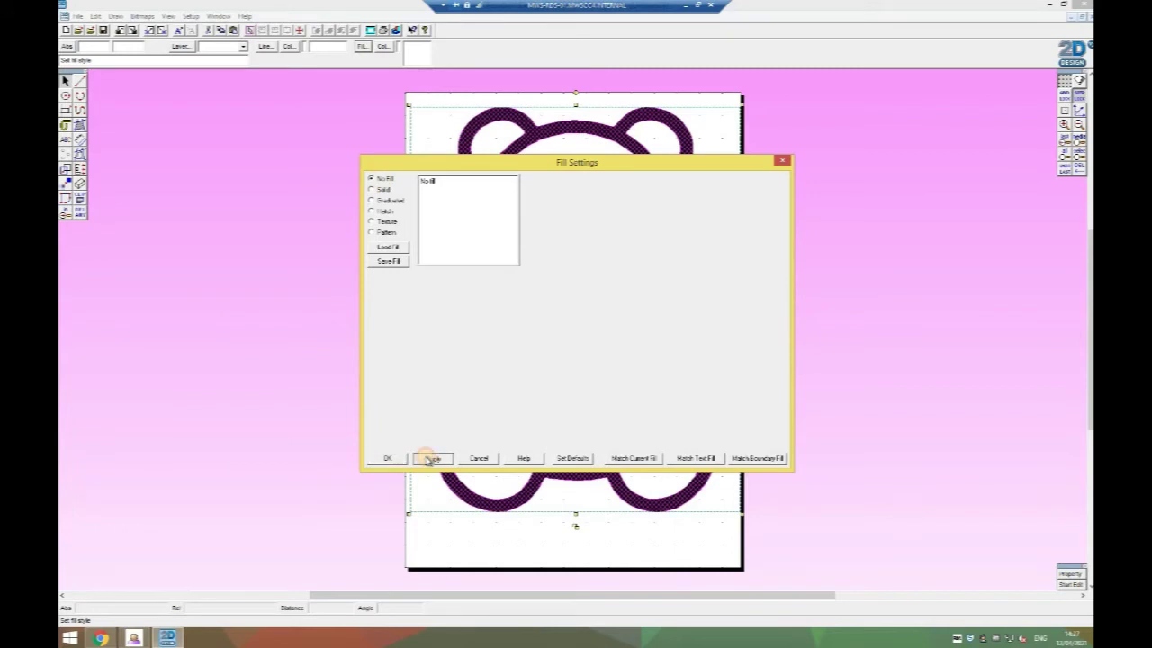
{"action": "left_click", "coordinate": [390, 459]}
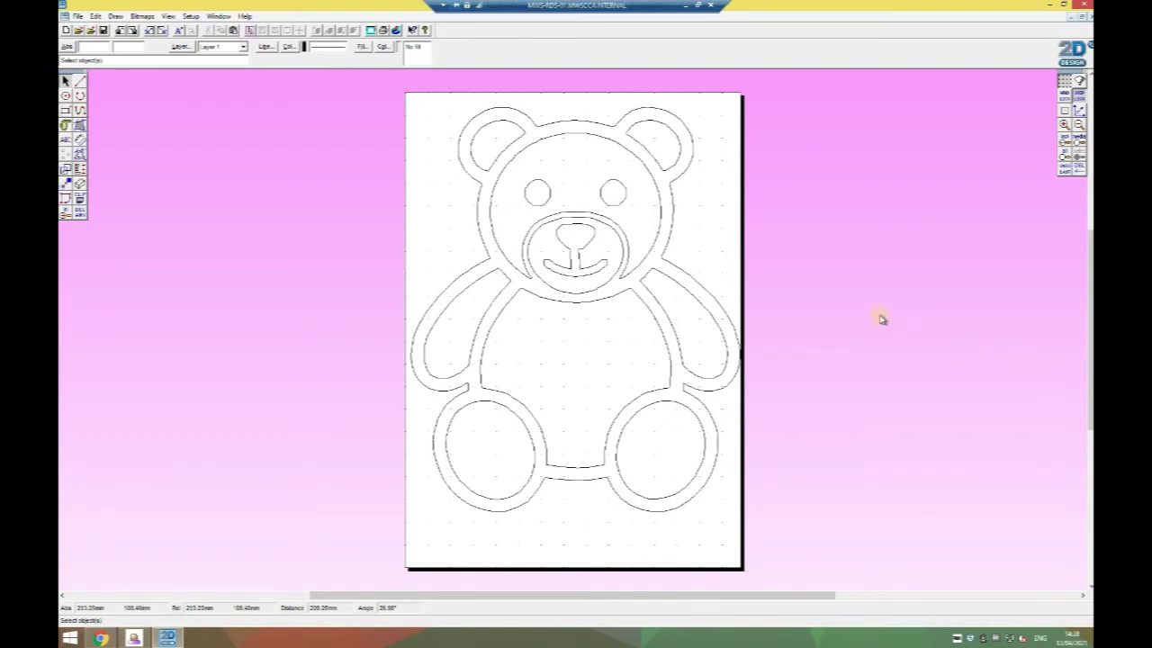
{"action": "left_click", "coordinate": [529, 234]}
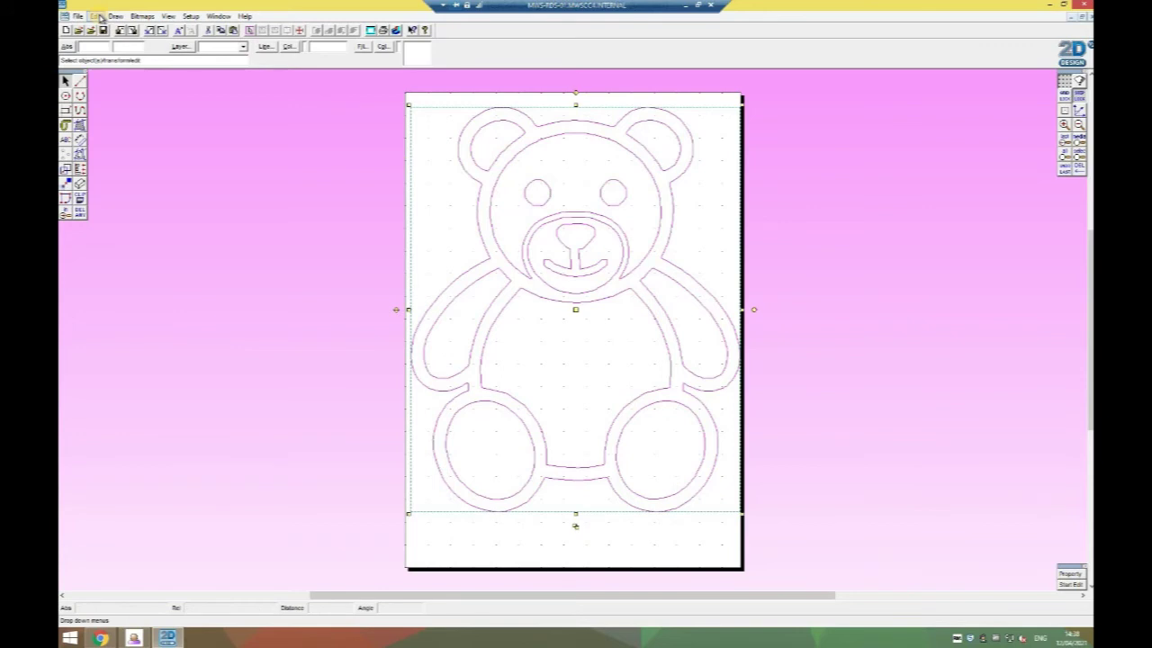
Explode the traced bear drawing into separate pieces.
{"action": "left_click", "coordinate": [95, 17]}
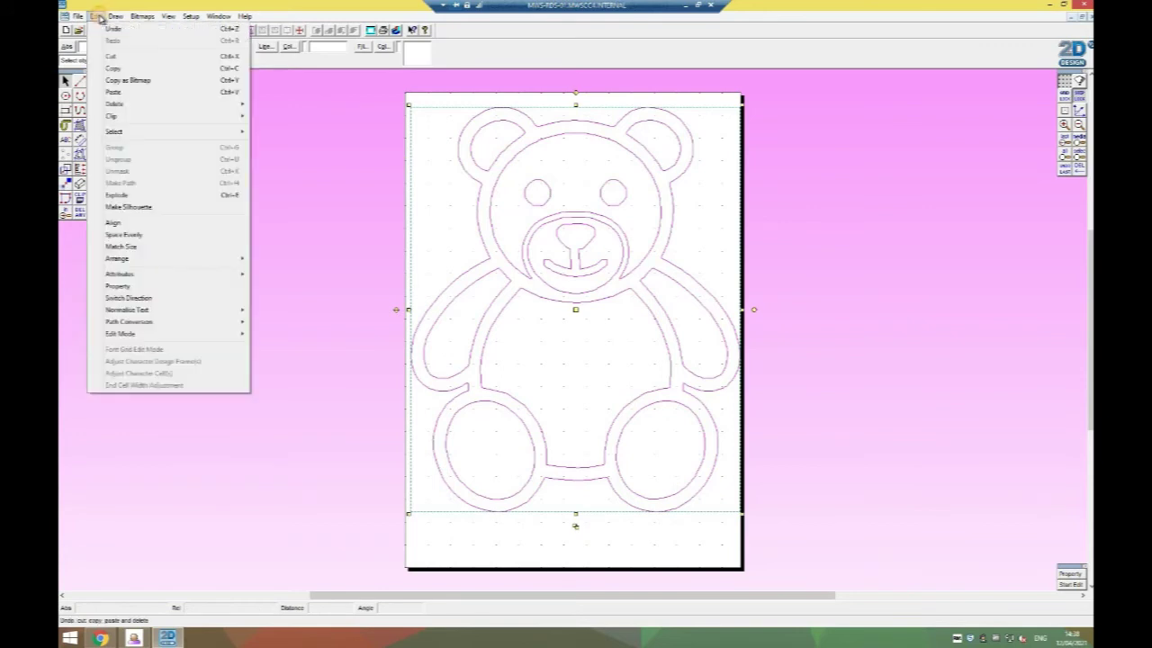
{"action": "left_click", "coordinate": [117, 194]}
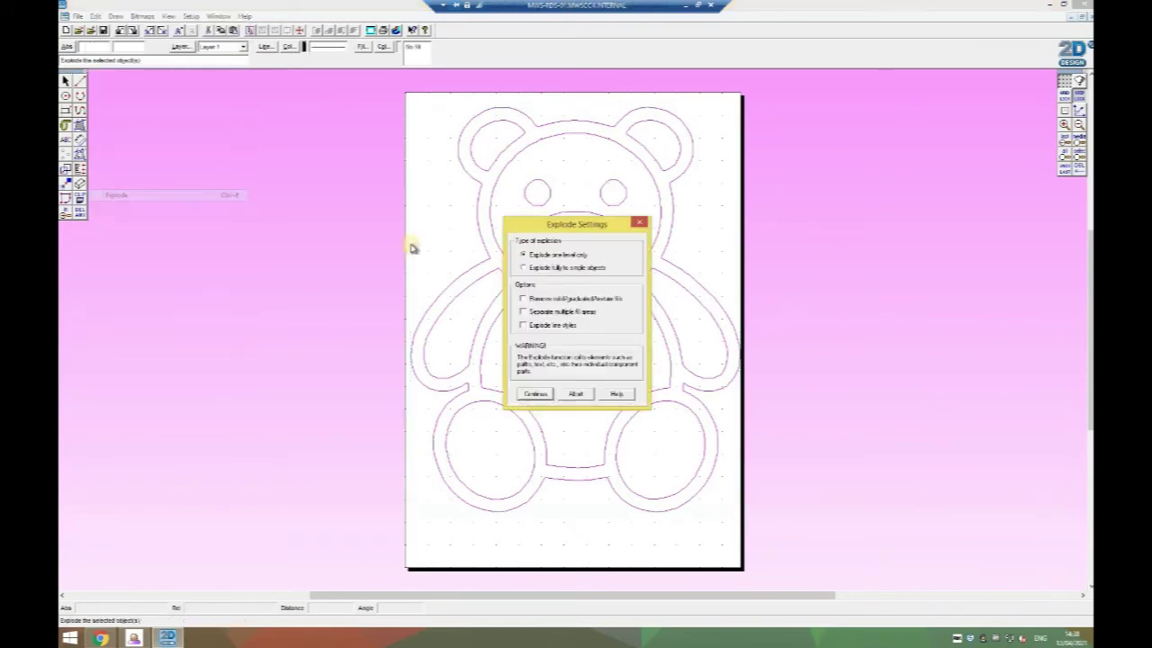
{"action": "left_click", "coordinate": [537, 394]}
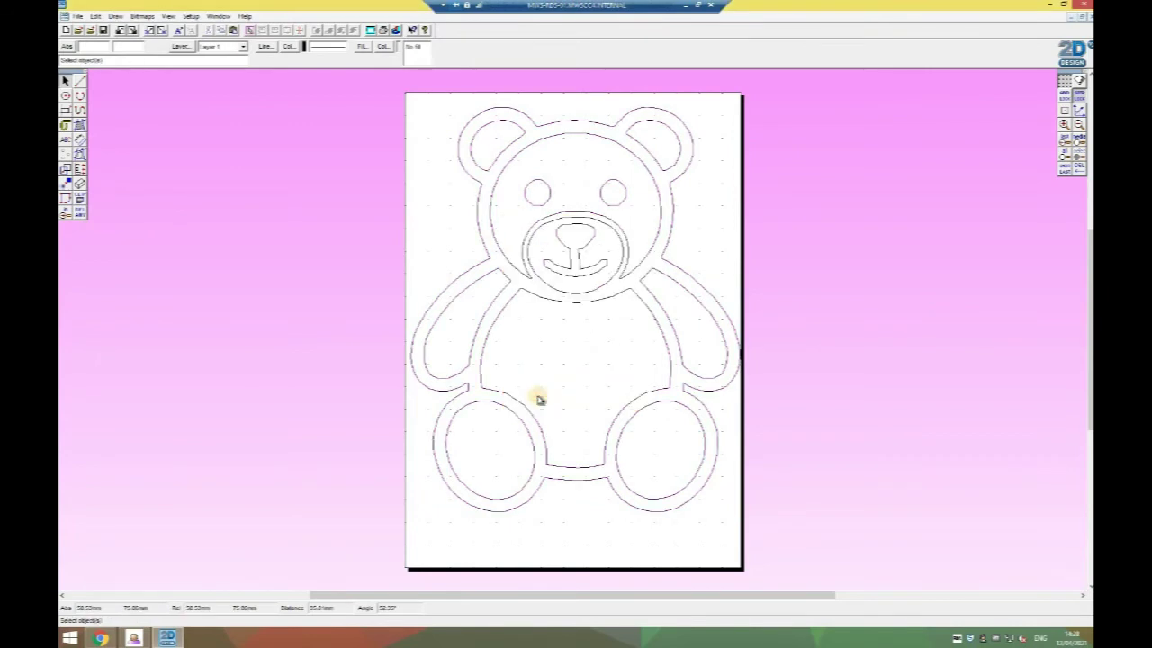
Select the head, body, arms, torso, legs and ears in turn to confirm each is separate.
{"action": "left_click", "coordinate": [556, 217]}
{"action": "left_click", "coordinate": [483, 286]}
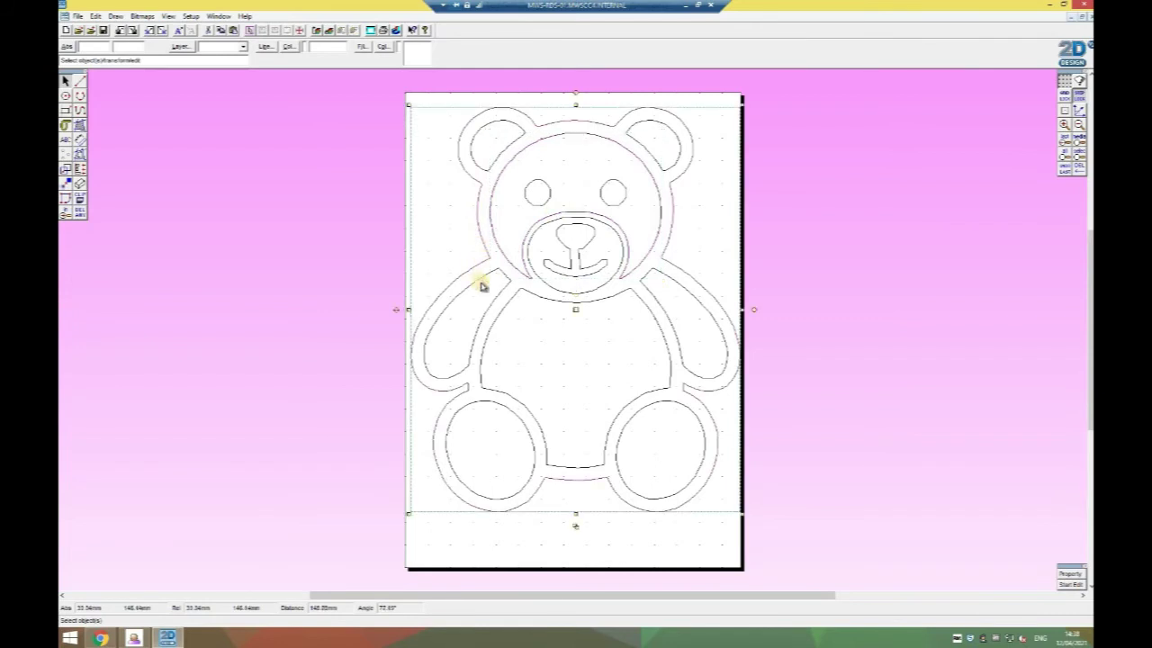
{"action": "left_click", "coordinate": [483, 285]}
{"action": "left_click", "coordinate": [604, 303]}
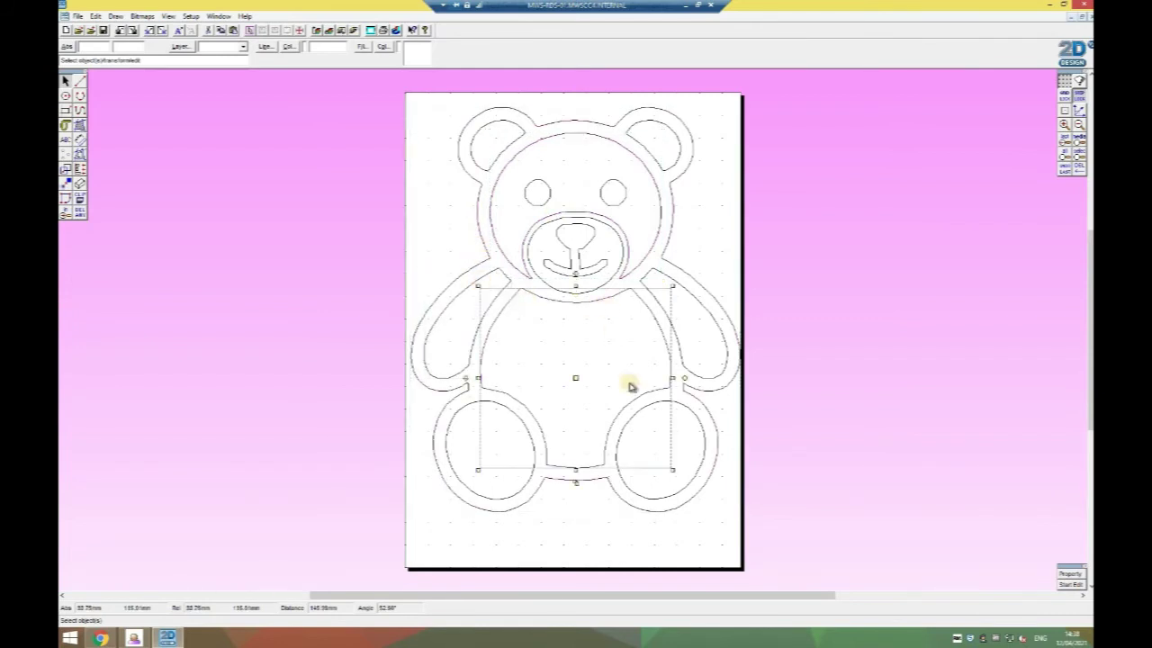
{"action": "left_click", "coordinate": [621, 436]}
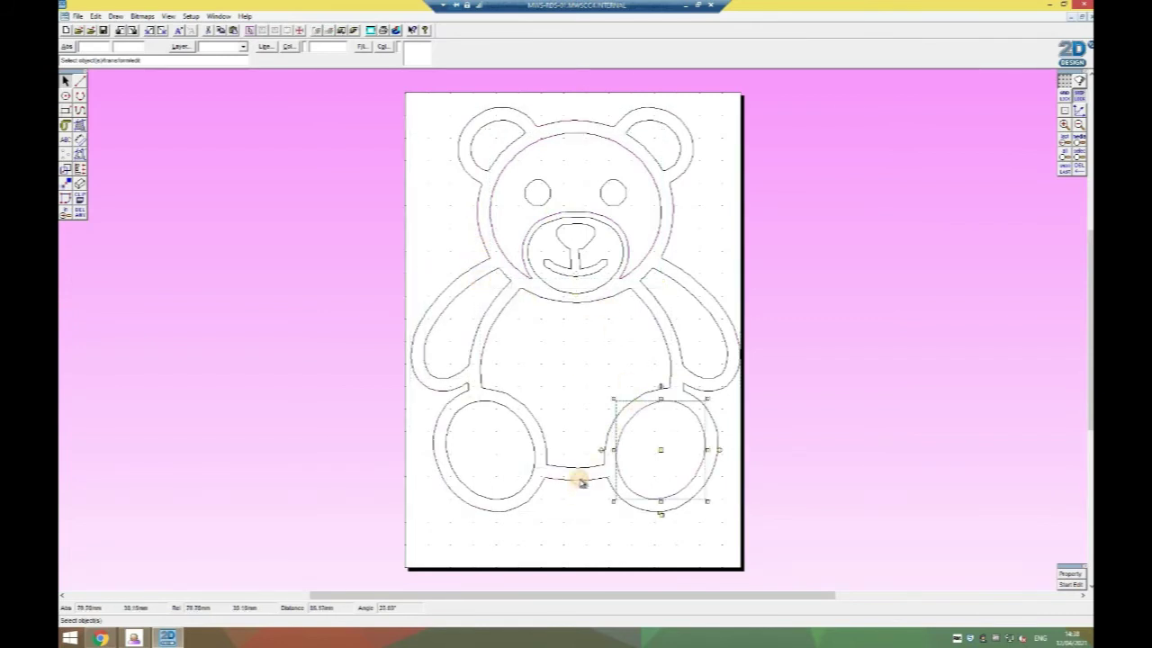
{"action": "left_click", "coordinate": [529, 471]}
{"action": "left_click", "coordinate": [536, 460]}
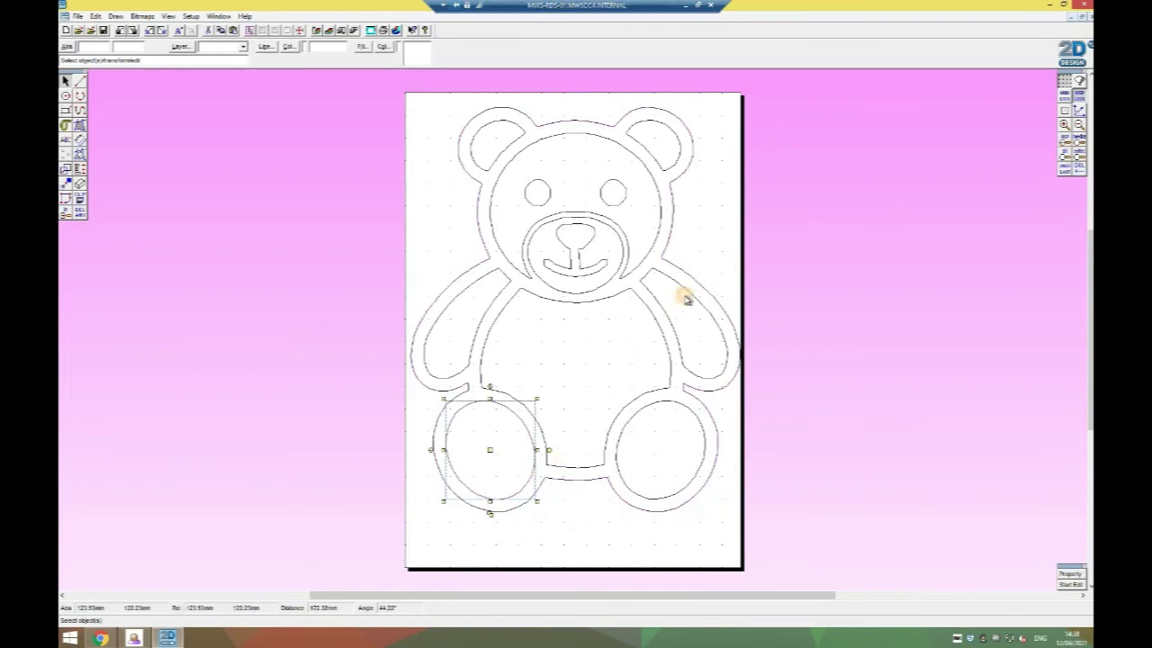
{"action": "left_click", "coordinate": [686, 300]}
{"action": "left_click", "coordinate": [395, 193]}
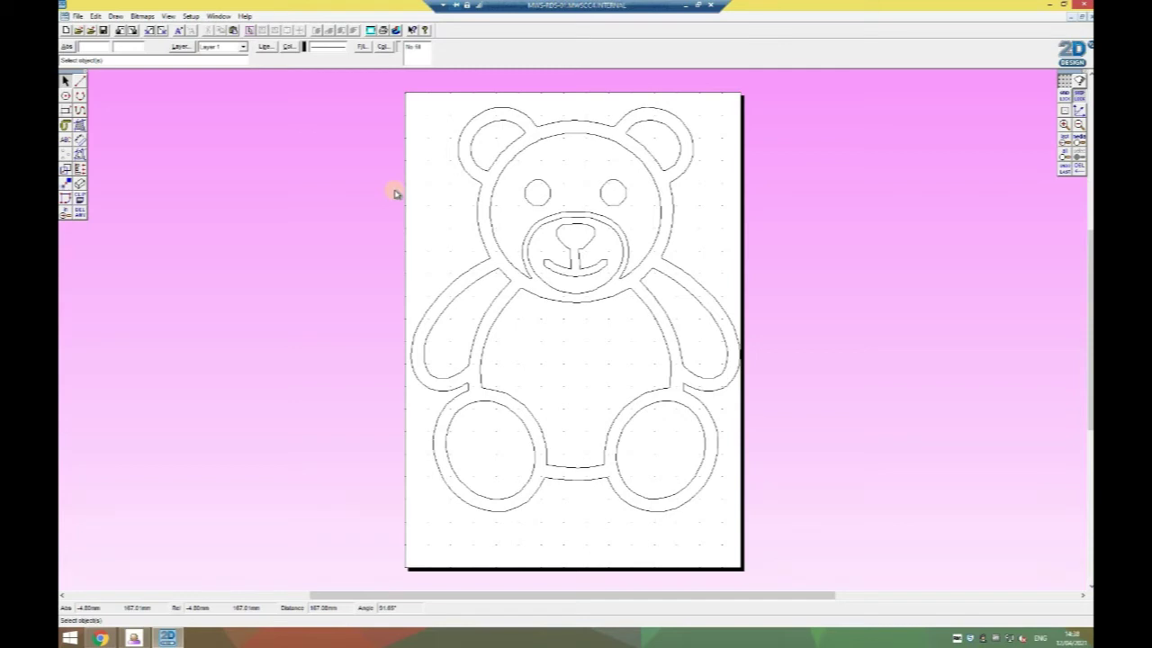
{"action": "left_click", "coordinate": [517, 122]}
{"action": "left_click", "coordinate": [645, 123]}
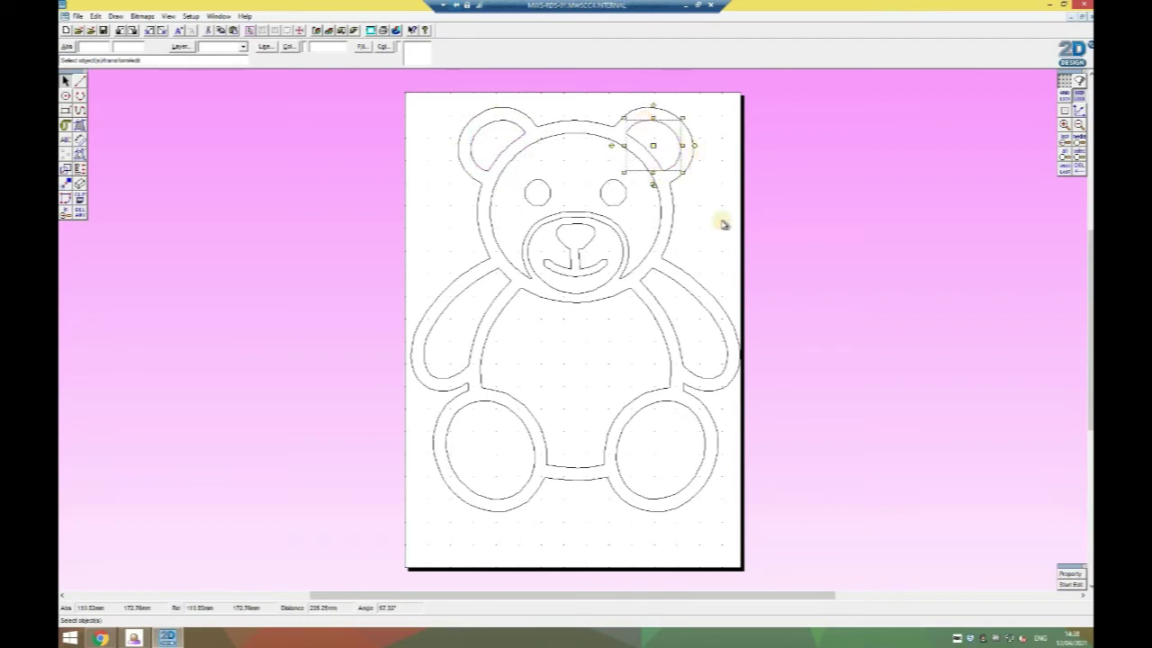
{"action": "left_click", "coordinate": [791, 206]}
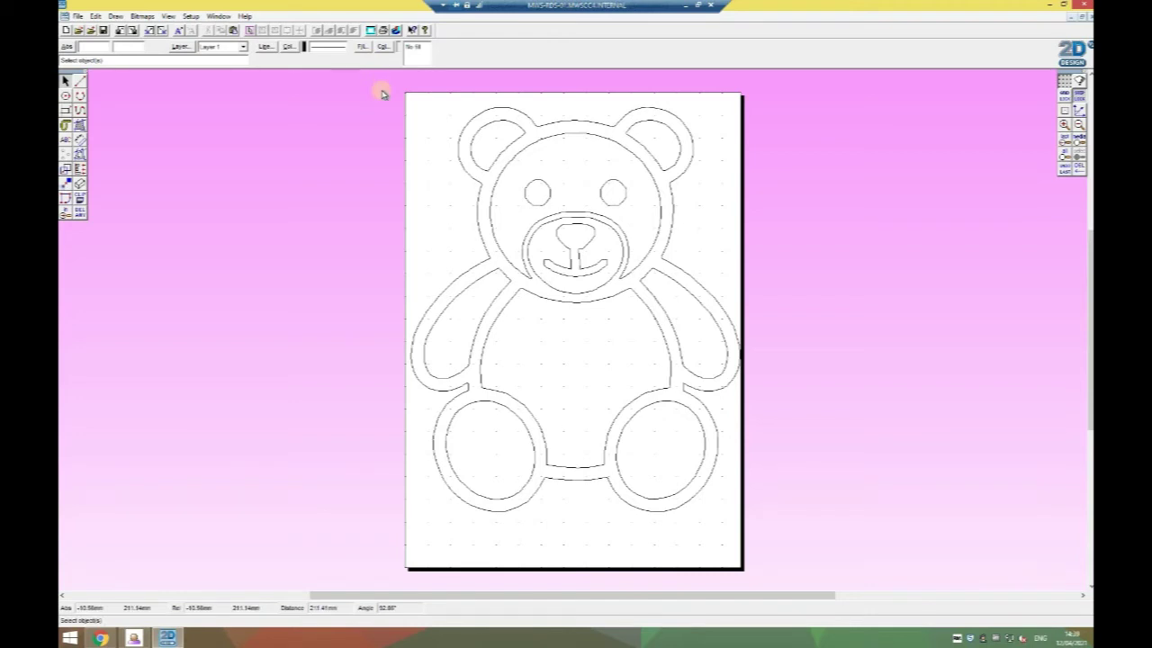
Select the entire bear drawing and change all its line colours to red.
{"action": "left_click_drag", "start_coordinate": [396, 121], "coordinate": [795, 527]}
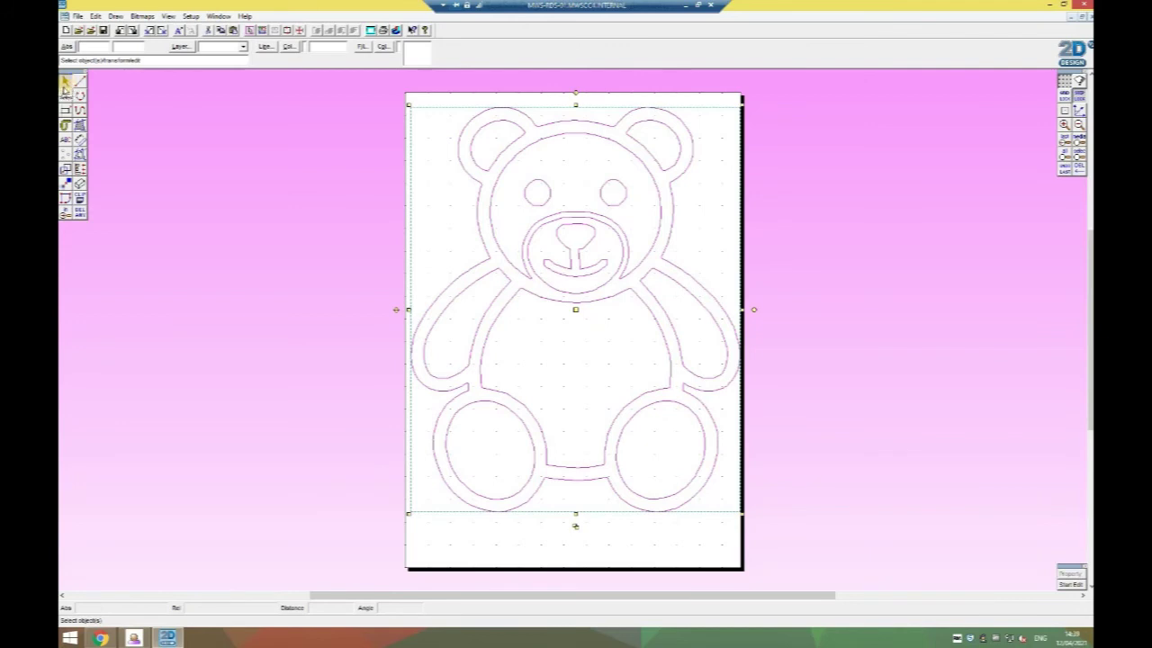
{"action": "left_click", "coordinate": [67, 80]}
{"action": "left_click", "coordinate": [381, 97]}
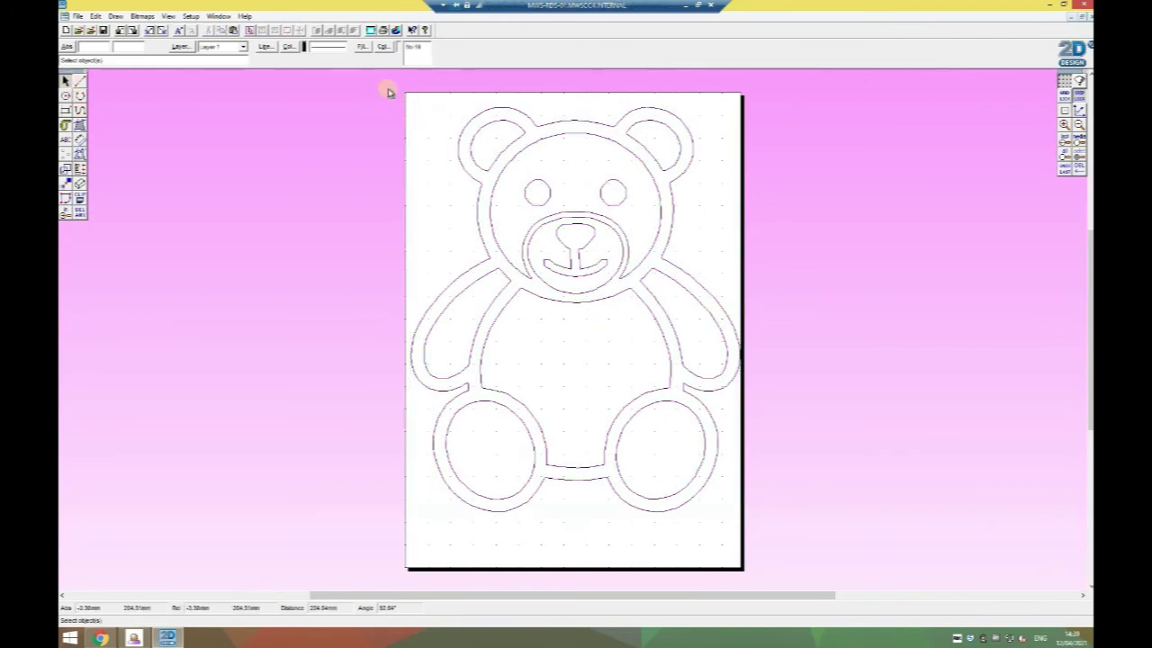
{"action": "mouse_move", "coordinate": [396, 99]}
{"action": "left_mouse_down"}
{"action": "mouse_move", "coordinate": [534, 390]}
{"action": "mouse_move", "coordinate": [607, 509]}
{"action": "mouse_move", "coordinate": [739, 563]}
{"action": "mouse_move", "coordinate": [792, 572]}
{"action": "mouse_move", "coordinate": [789, 556]}
{"action": "left_mouse_up"}
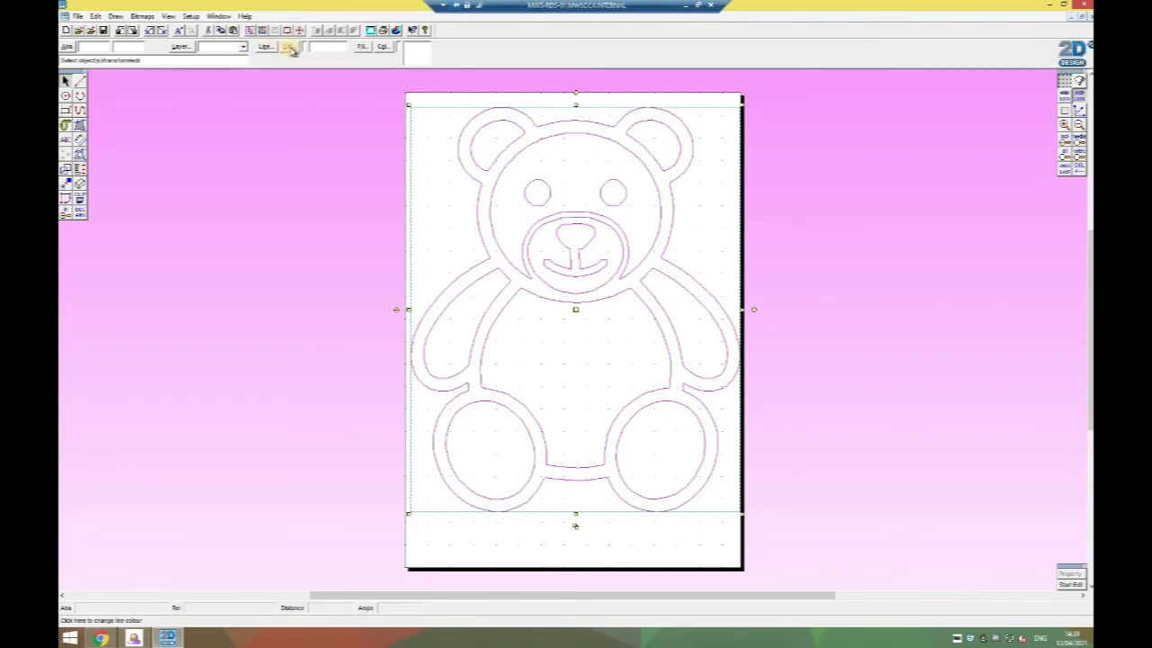
{"action": "left_click", "coordinate": [289, 49]}
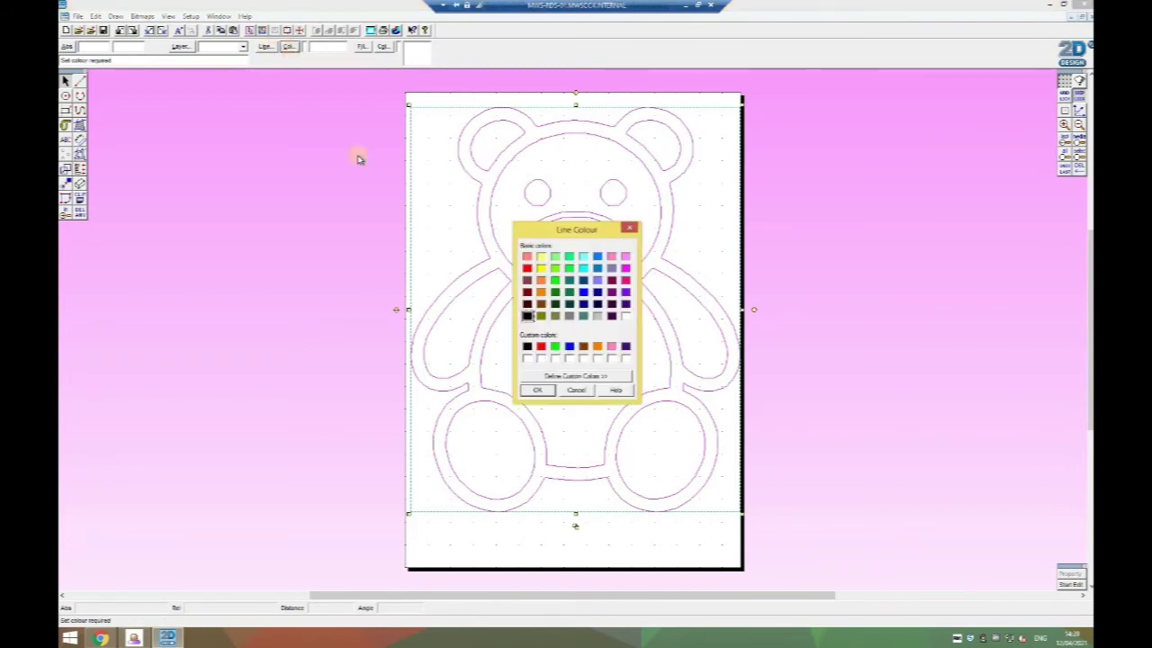
{"action": "left_click", "coordinate": [528, 268]}
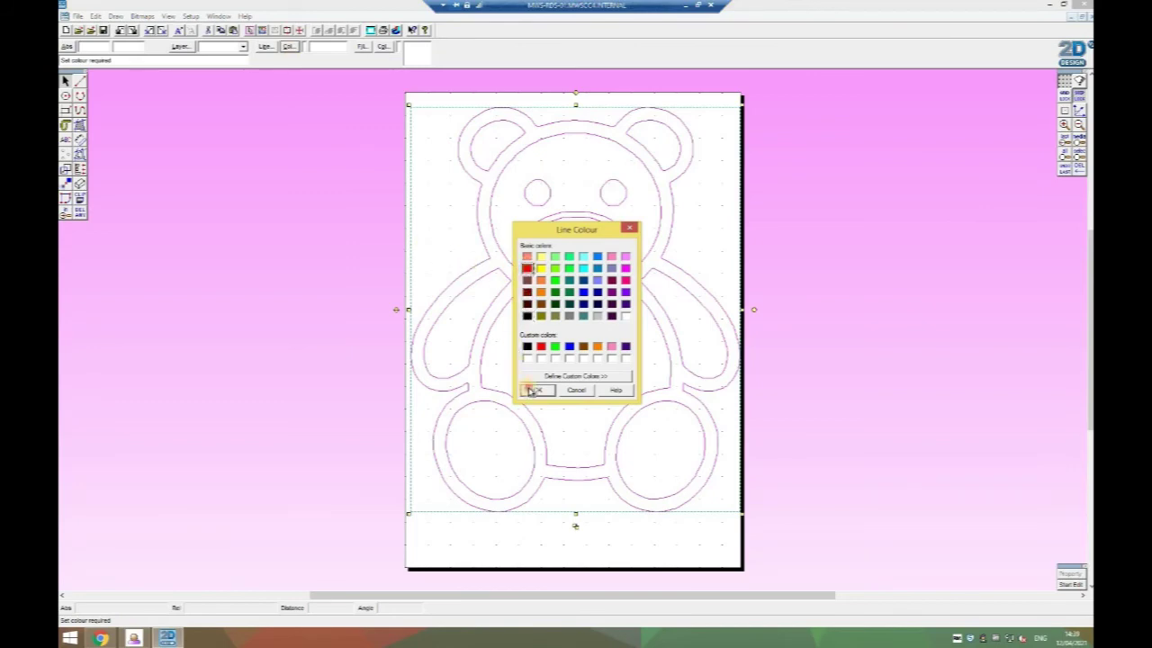
{"action": "left_click", "coordinate": [533, 389]}
{"action": "left_click", "coordinate": [786, 293]}
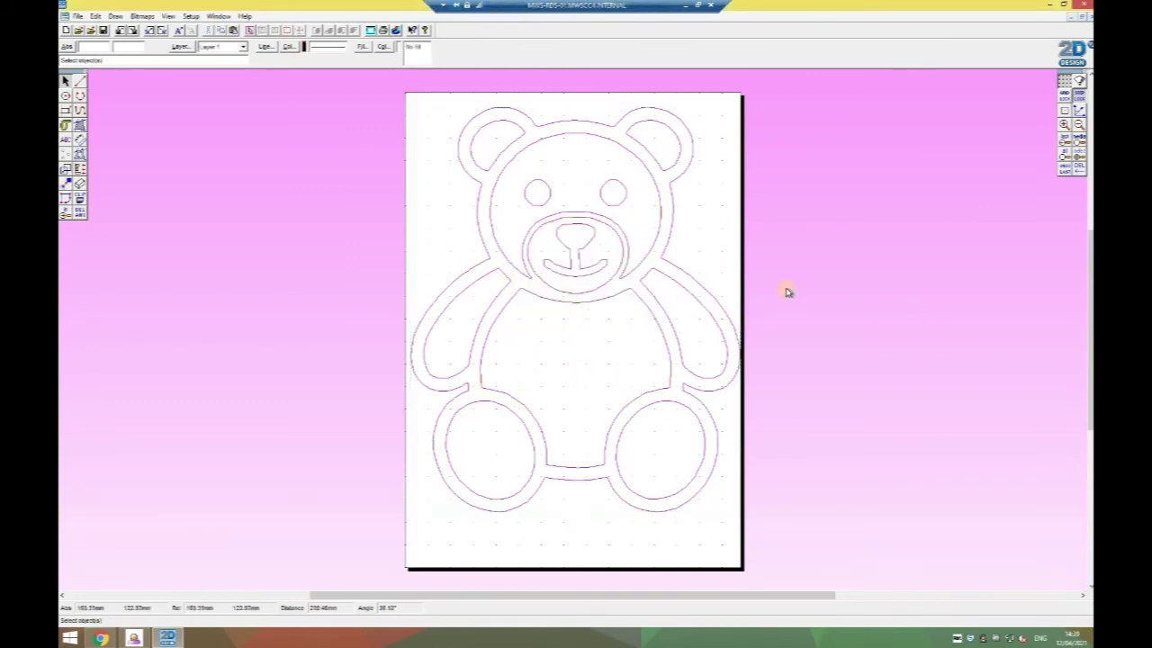
Recolour the bear's outer outline with black lines.
{"action": "left_click", "coordinate": [482, 187]}
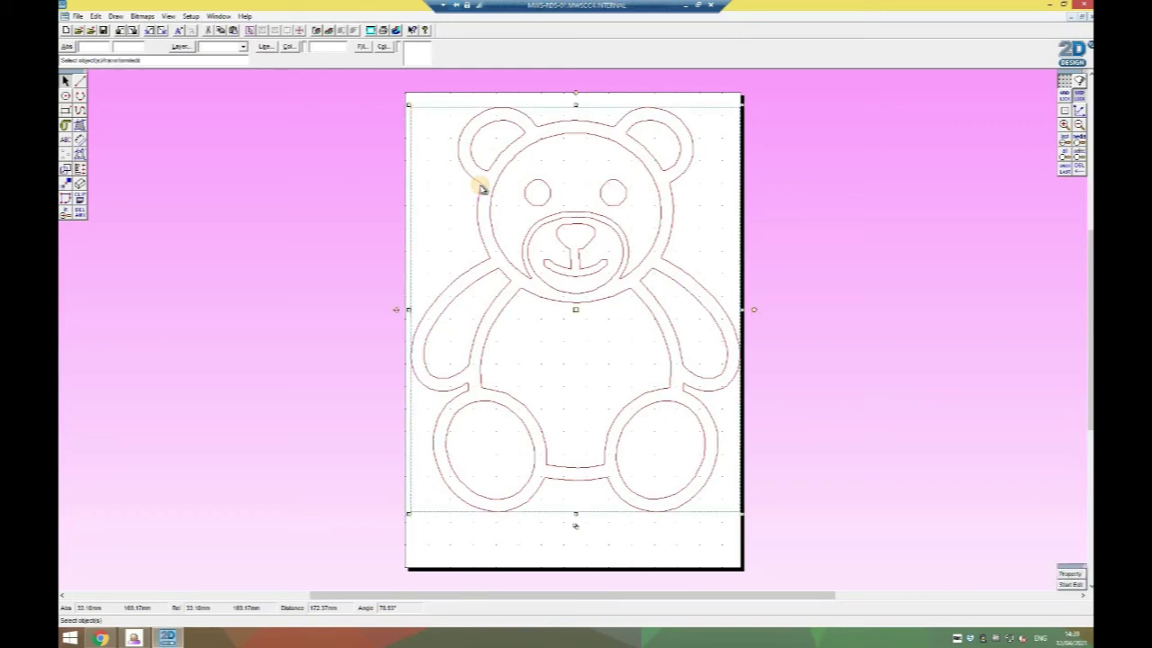
{"action": "left_click", "coordinate": [290, 47]}
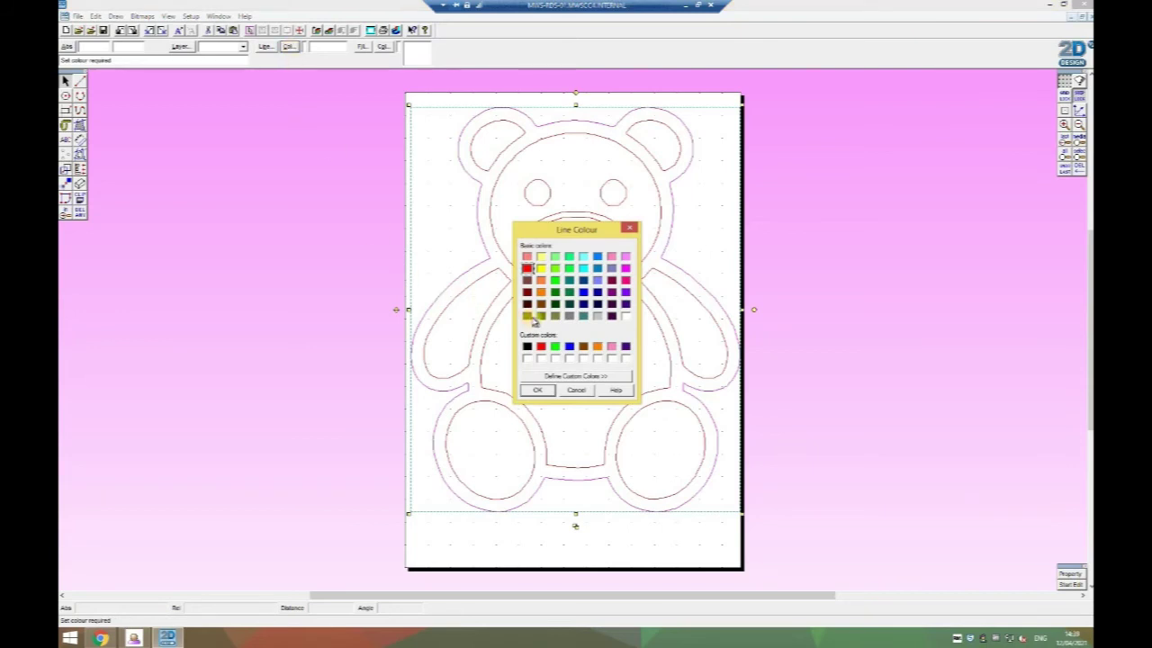
{"action": "left_click", "coordinate": [528, 315]}
{"action": "left_click", "coordinate": [537, 390]}
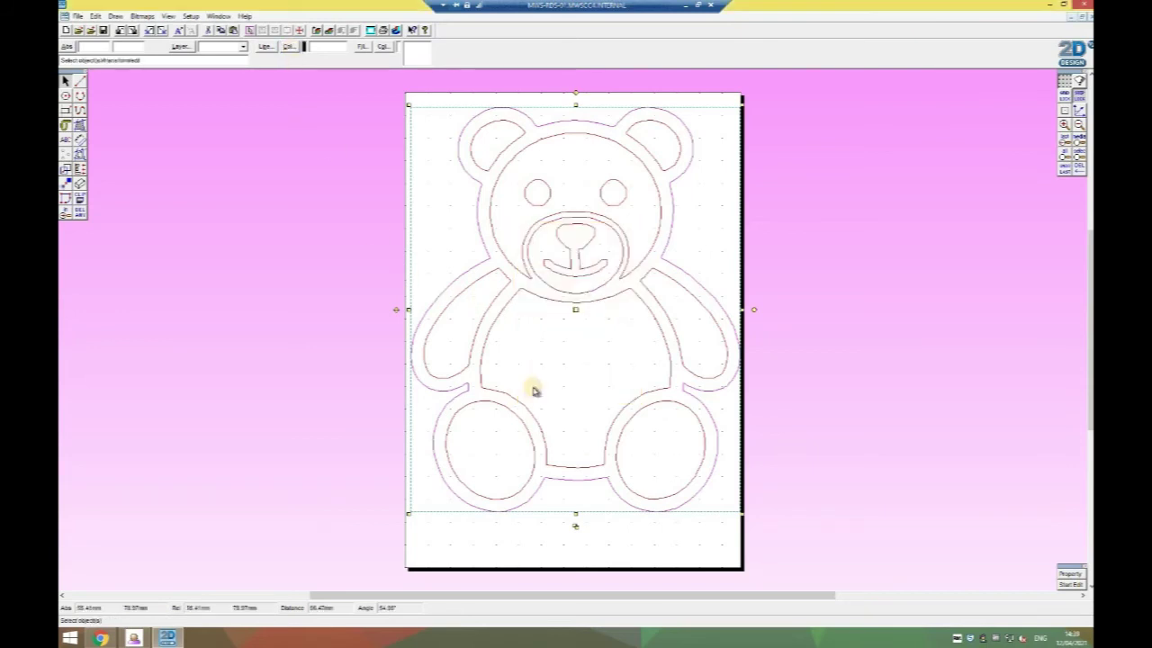
{"action": "left_click", "coordinate": [850, 289]}
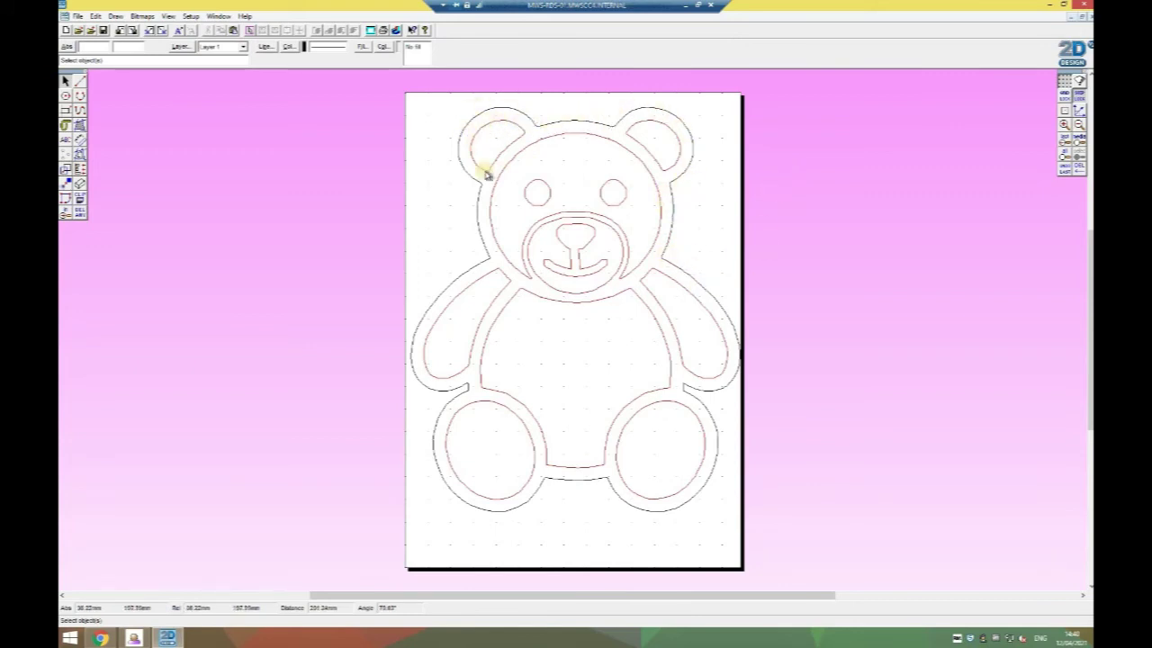
Change the torso outline's line colour to black.
{"action": "left_click", "coordinate": [596, 302]}
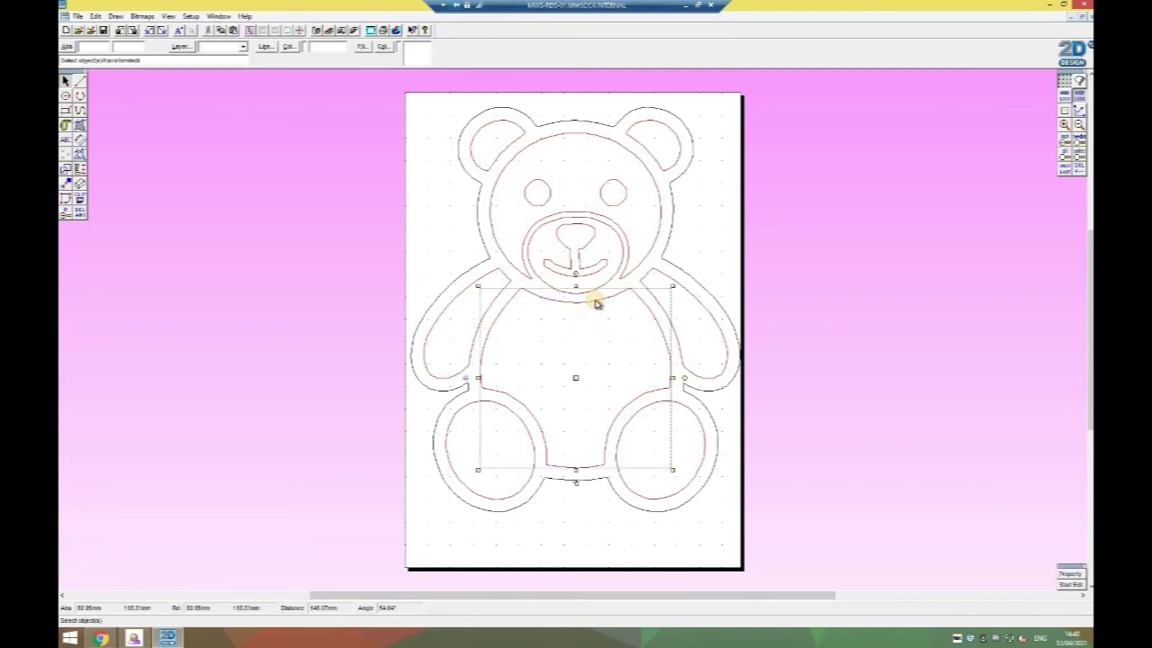
{"action": "left_click", "coordinate": [291, 52]}
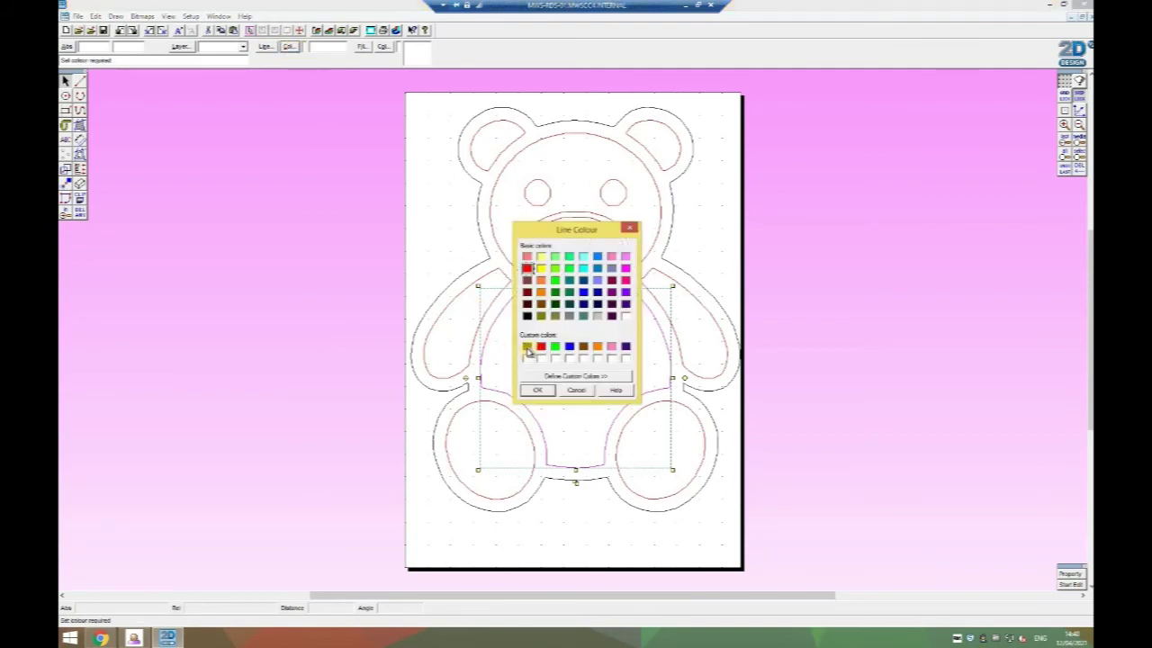
{"action": "left_click", "coordinate": [528, 349]}
{"action": "left_click", "coordinate": [531, 390]}
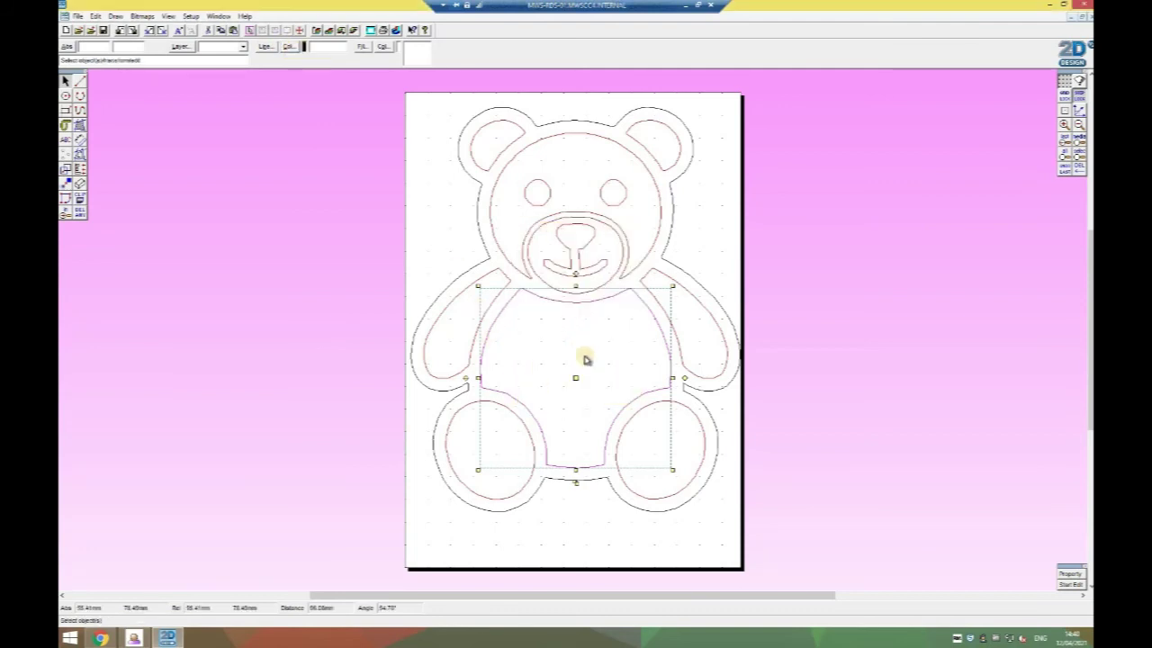
{"action": "left_click", "coordinate": [801, 286]}
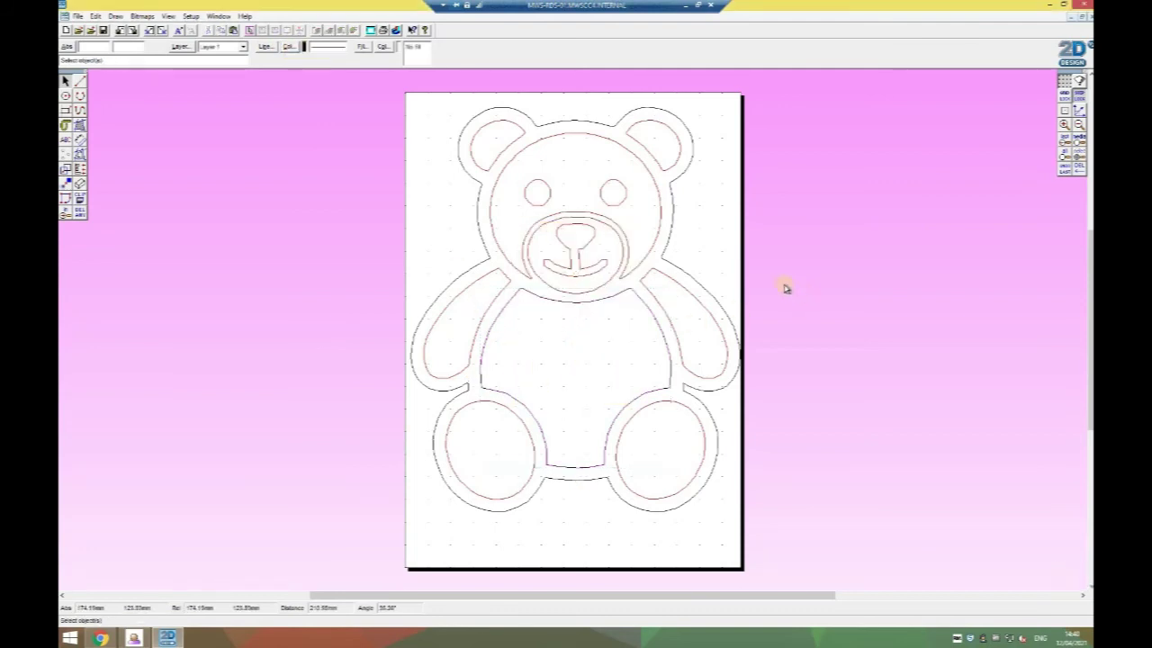
Select both eye circles together and set their line colour to black.
{"action": "left_click", "coordinate": [538, 185]}
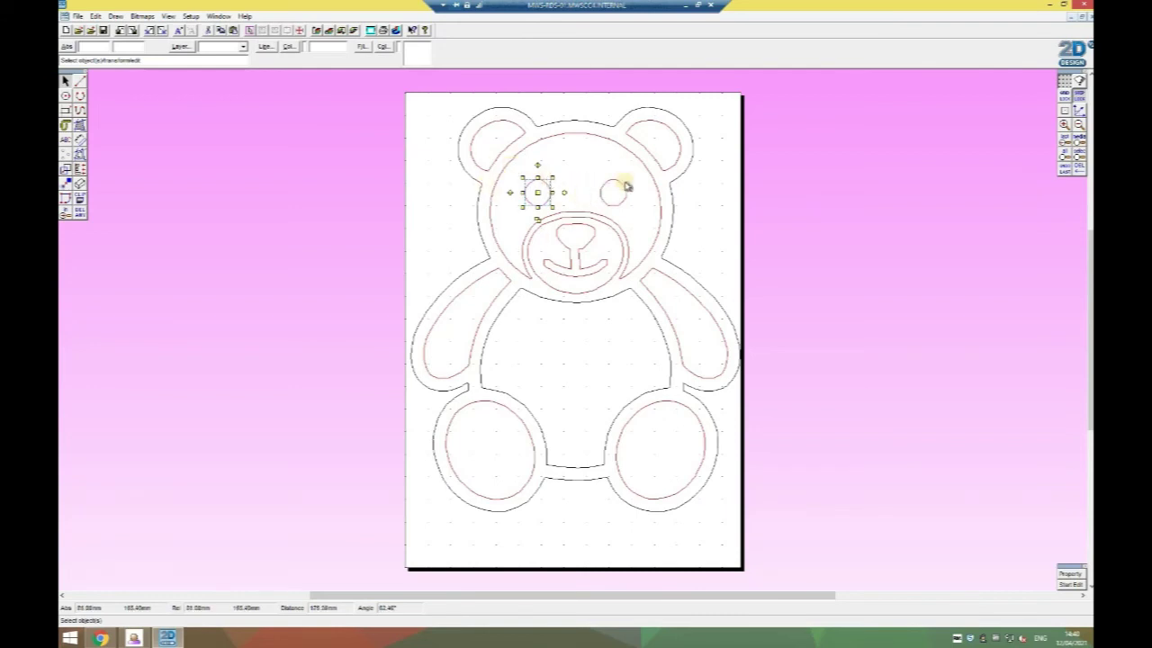
{"action": "left_click", "coordinate": [611, 187], "text": "shift"}
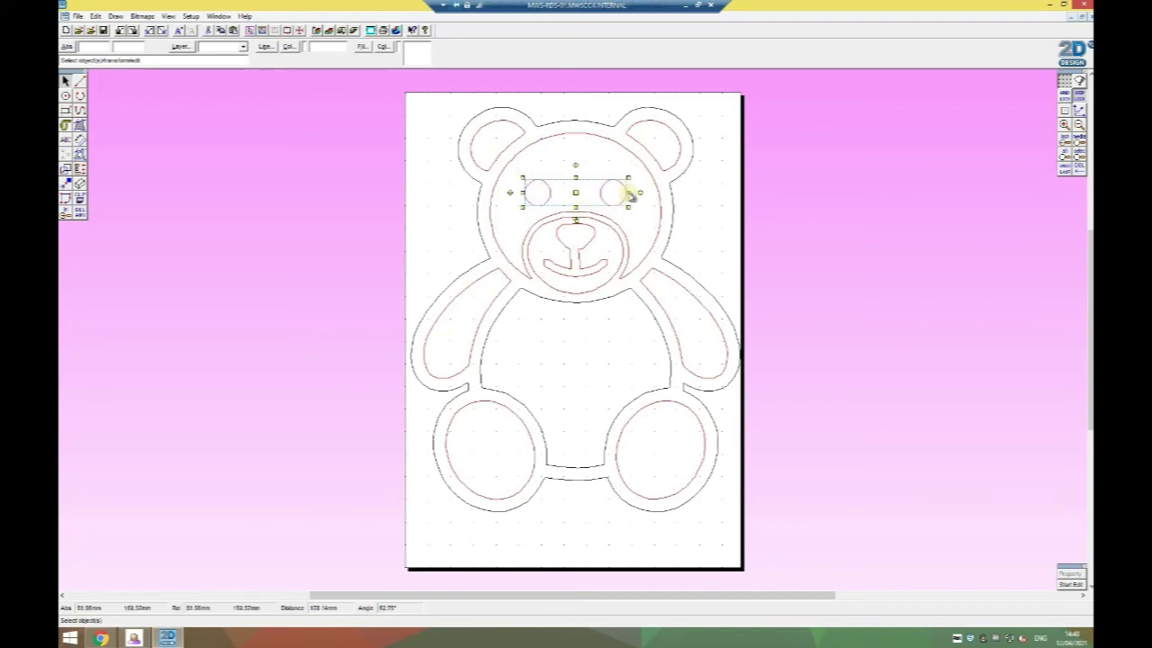
{"action": "left_click", "coordinate": [291, 47]}
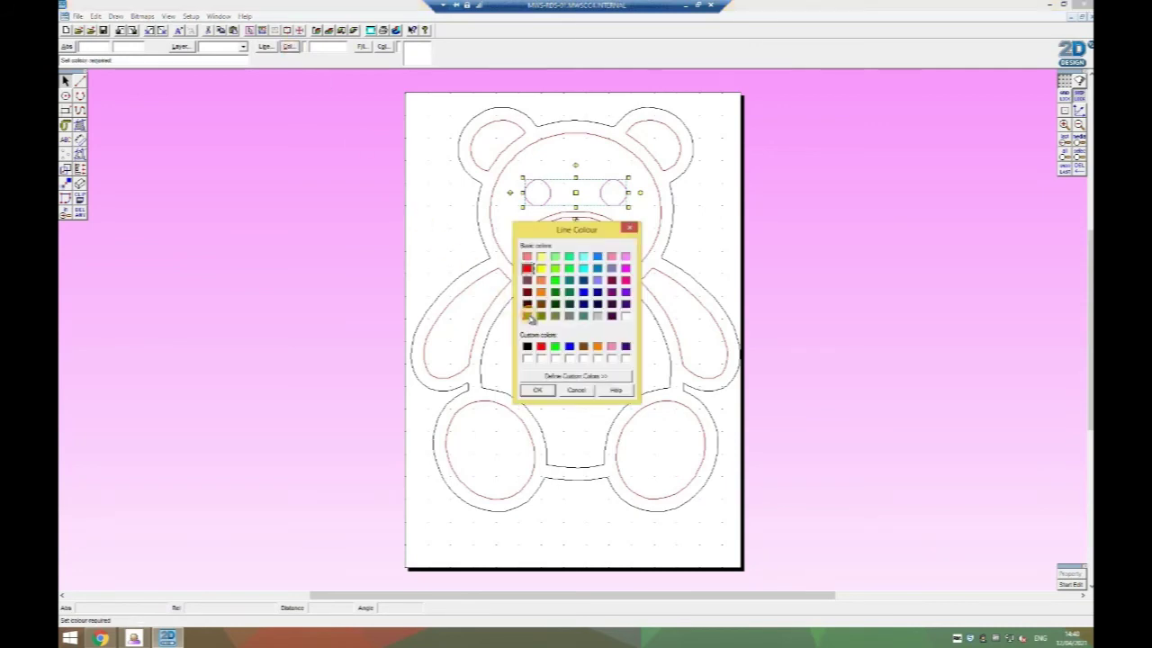
{"action": "left_click", "coordinate": [528, 316]}
{"action": "left_click", "coordinate": [539, 390]}
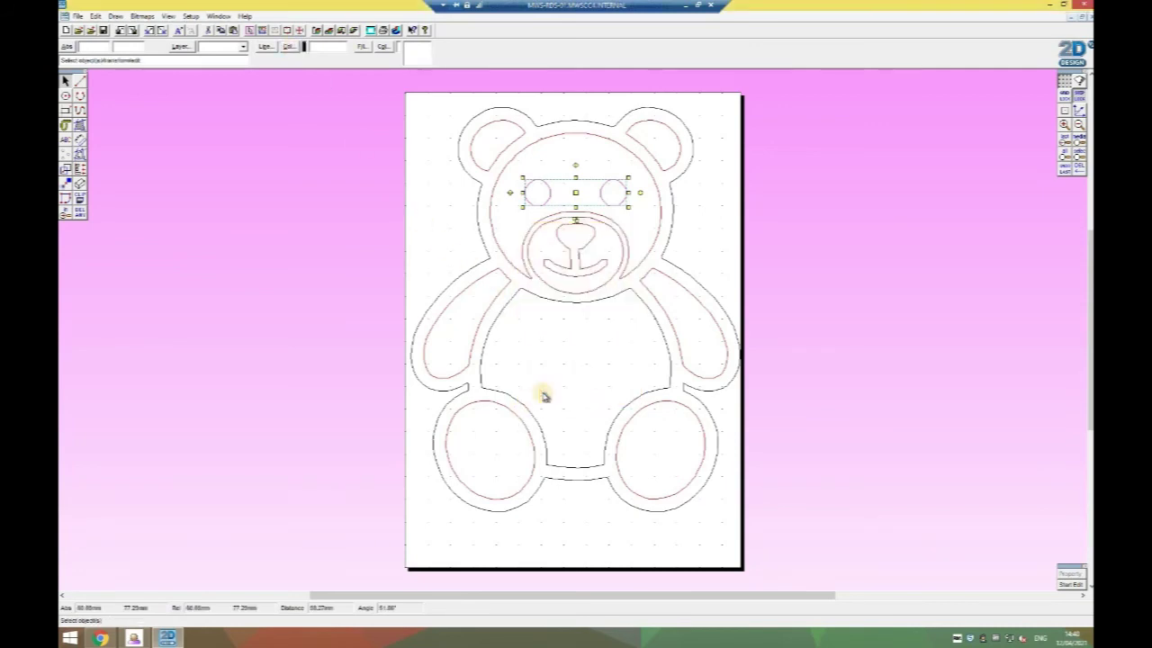
{"action": "left_click", "coordinate": [795, 267]}
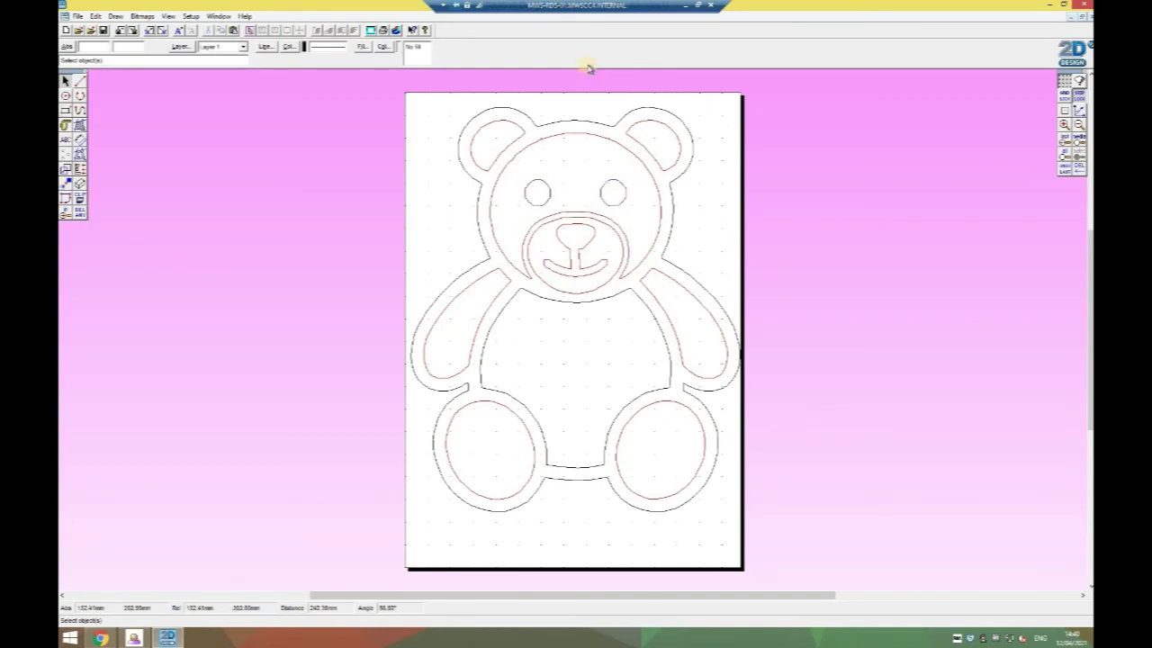